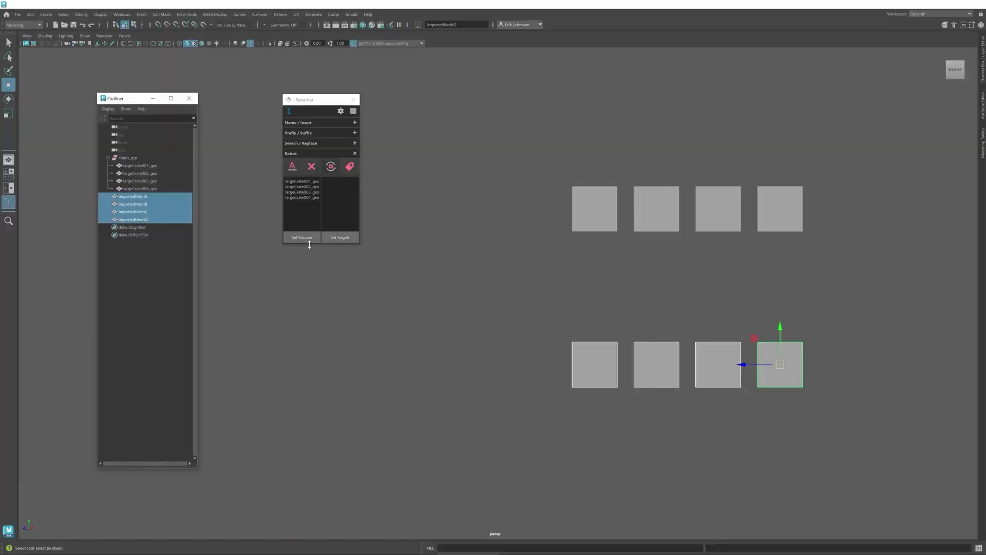
Load importedMeshA–D as Renamer targets, then clear the source and target lists.
{"action": "left_click", "coordinate": [340, 237]}
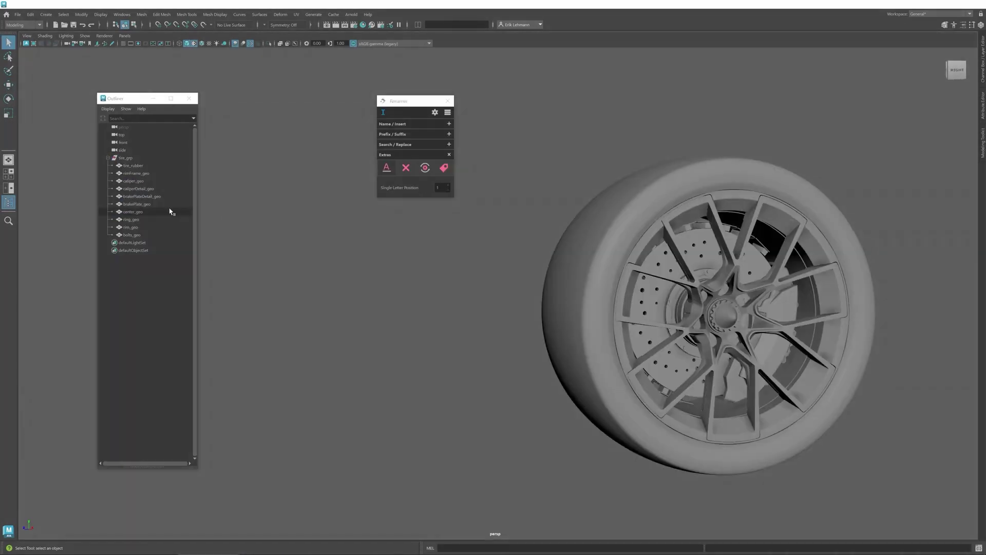
{"action": "left_click", "coordinate": [138, 204]}
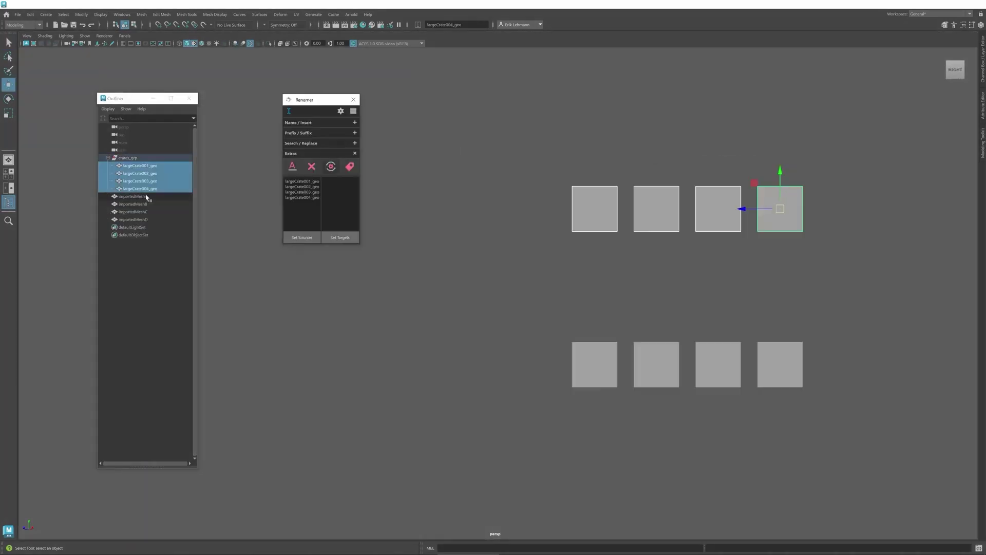
{"action": "left_click", "coordinate": [139, 196]}
{"action": "left_click", "coordinate": [145, 219], "text": "shift"}
{"action": "left_click", "coordinate": [340, 238]}
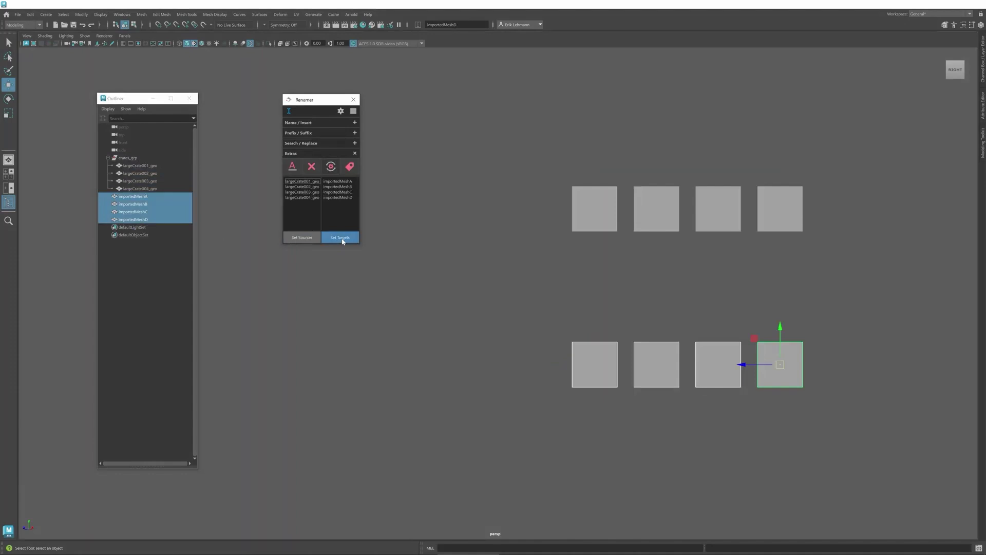
{"action": "left_click", "coordinate": [350, 165], "text": "ctrl"}
Set largeCrate001–004_geo as sources and importedMeshA–D as targets, then transfer the names.
{"action": "left_click", "coordinate": [139, 165]}
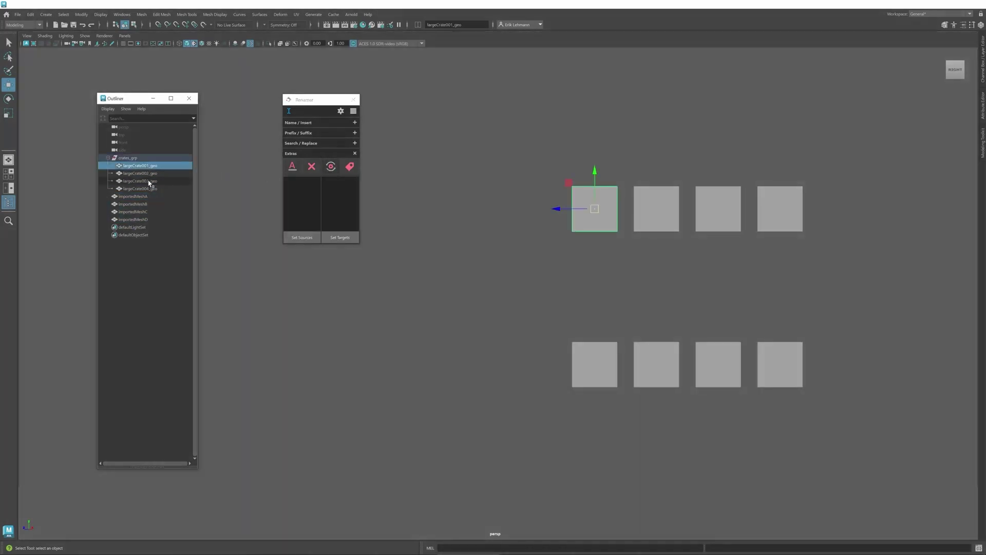
{"action": "left_click", "coordinate": [140, 189], "text": "shift"}
{"action": "left_click", "coordinate": [302, 237]}
{"action": "left_click", "coordinate": [139, 196]}
{"action": "left_click", "coordinate": [146, 220], "text": "shift"}
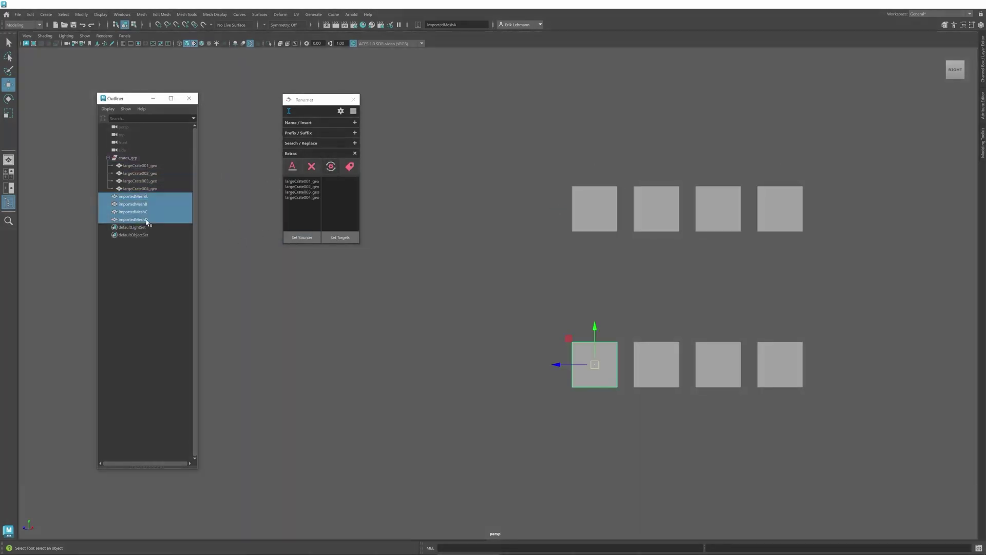
{"action": "left_click", "coordinate": [339, 237]}
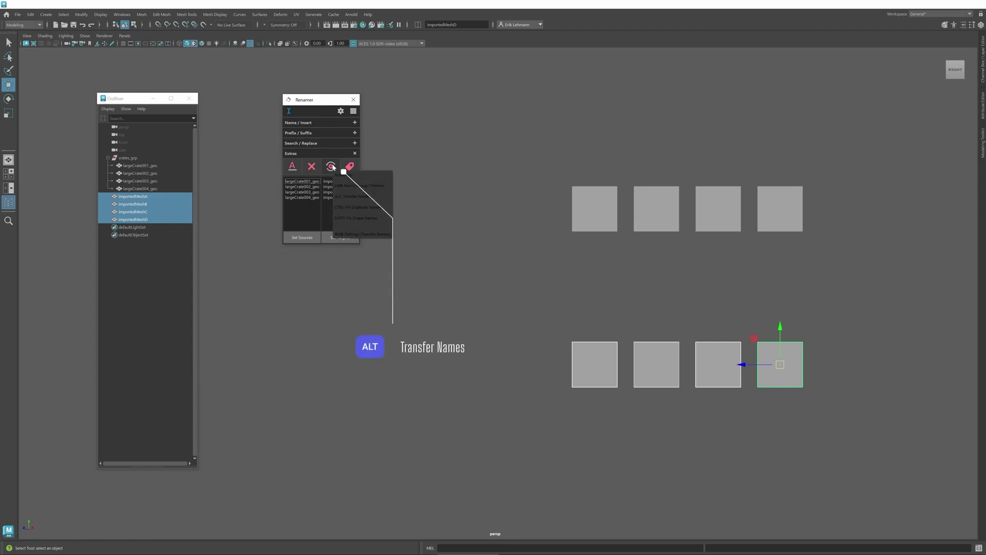
{"action": "left_click", "coordinate": [331, 166], "text": "alt"}
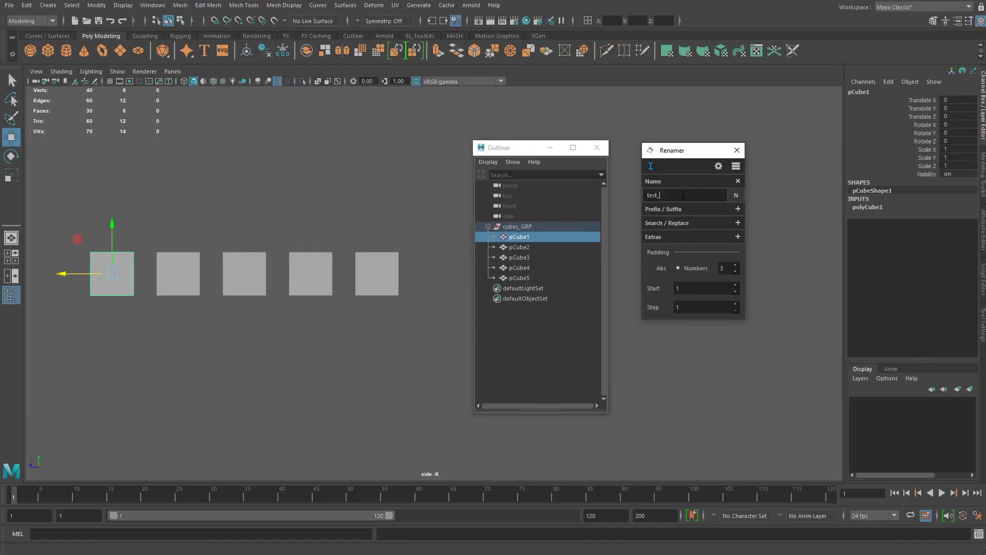
Rename the five cubes test_ with numbering starting at 2 in steps of 3.
{"action": "left_click", "coordinate": [584, 281], "text": "shift"}
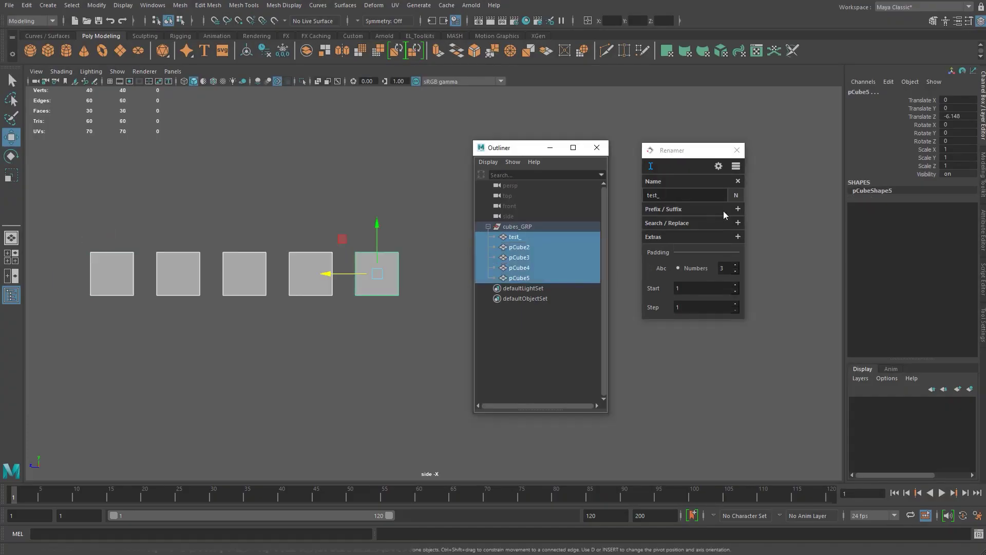
{"action": "left_click", "coordinate": [735, 195]}
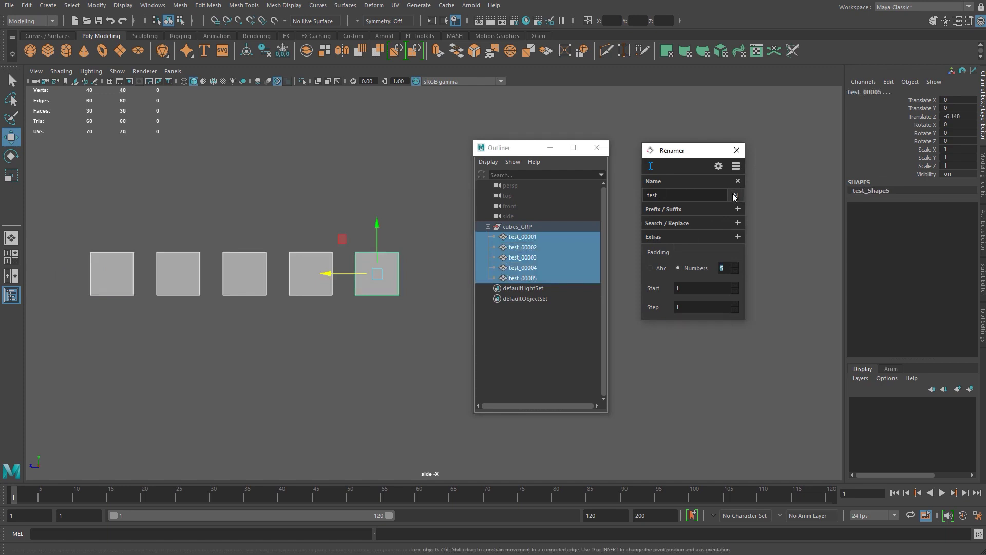
{"action": "left_click", "coordinate": [735, 285]}
{"action": "left_click", "coordinate": [735, 303]}
{"action": "left_click", "coordinate": [735, 304]}
{"action": "left_click", "coordinate": [735, 198]}
Rename the cubes with letter sequences and load test_baa's name into the Name field.
{"action": "left_click", "coordinate": [735, 197]}
{"action": "left_click", "coordinate": [528, 248]}
{"action": "left_click", "coordinate": [738, 194], "text": "alt"}
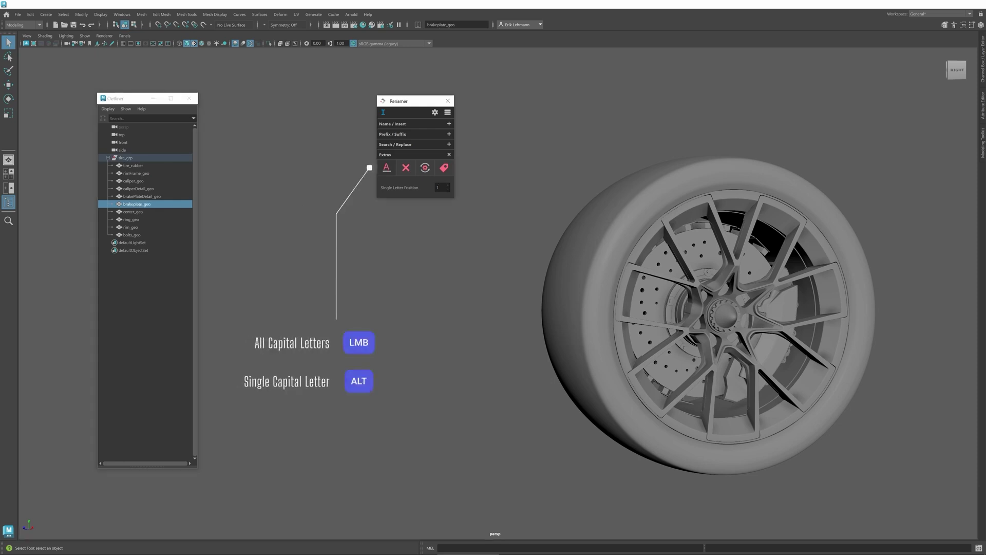
Capitalize the P in brakePlate_geo and strip the C_ prefix from the hydrant pieces.
{"action": "left_click", "coordinate": [386, 168], "text": "alt"}
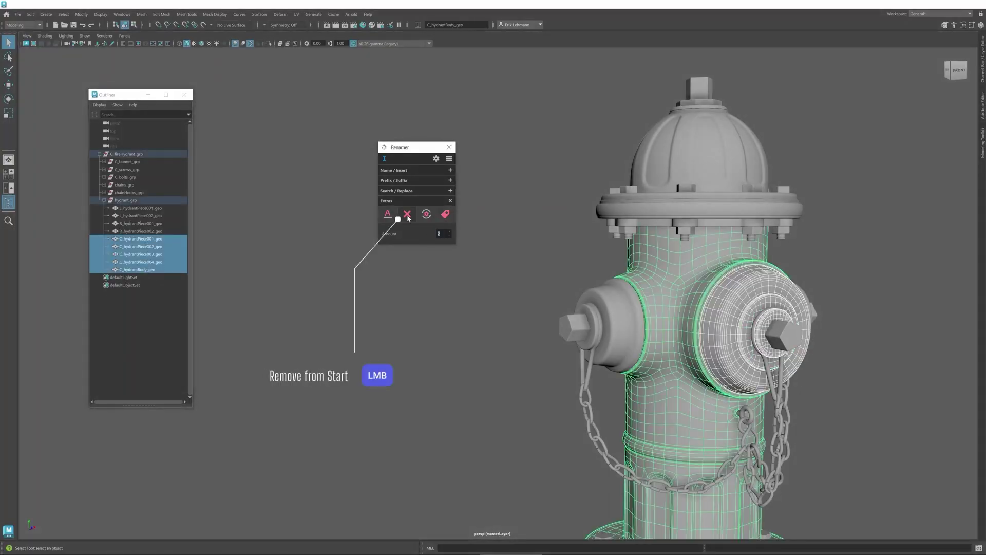
{"action": "left_click", "coordinate": [408, 216]}
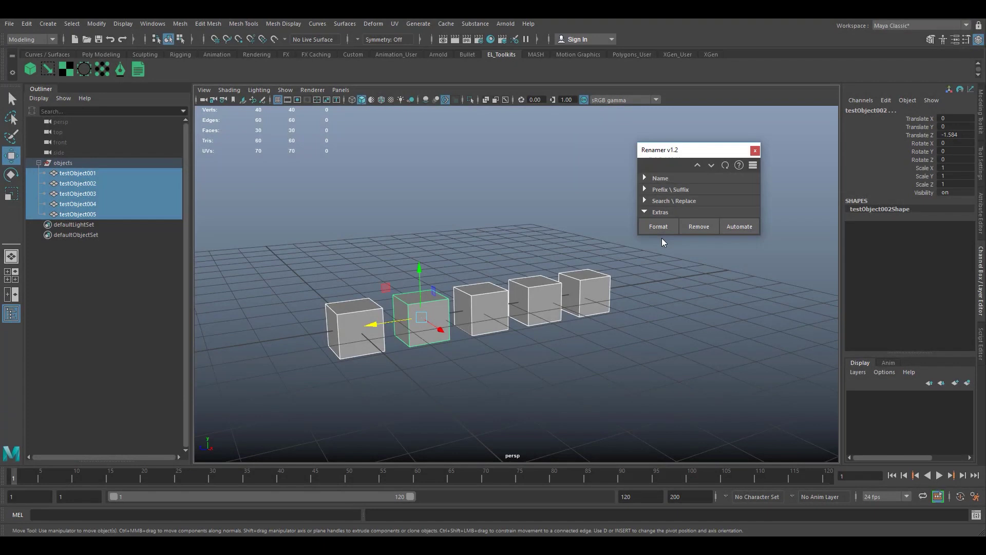
Format the five names as uppercase, then lowercase, then with only the first letter capitalized.
{"action": "right_click", "coordinate": [667, 226]}
{"action": "left_click", "coordinate": [656, 226]}
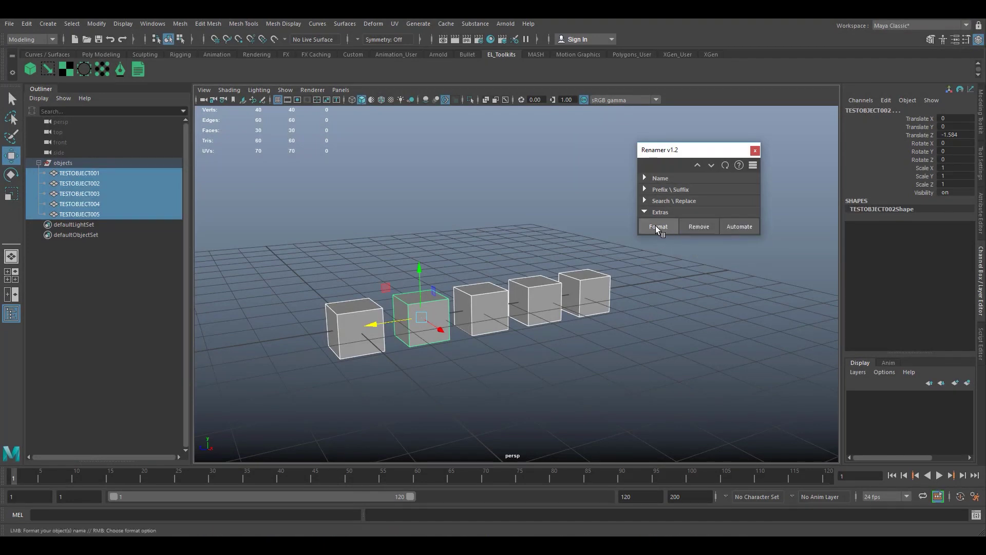
{"action": "right_click", "coordinate": [659, 226]}
{"action": "left_click", "coordinate": [678, 242]}
{"action": "left_click", "coordinate": [663, 226]}
{"action": "right_click", "coordinate": [660, 226]}
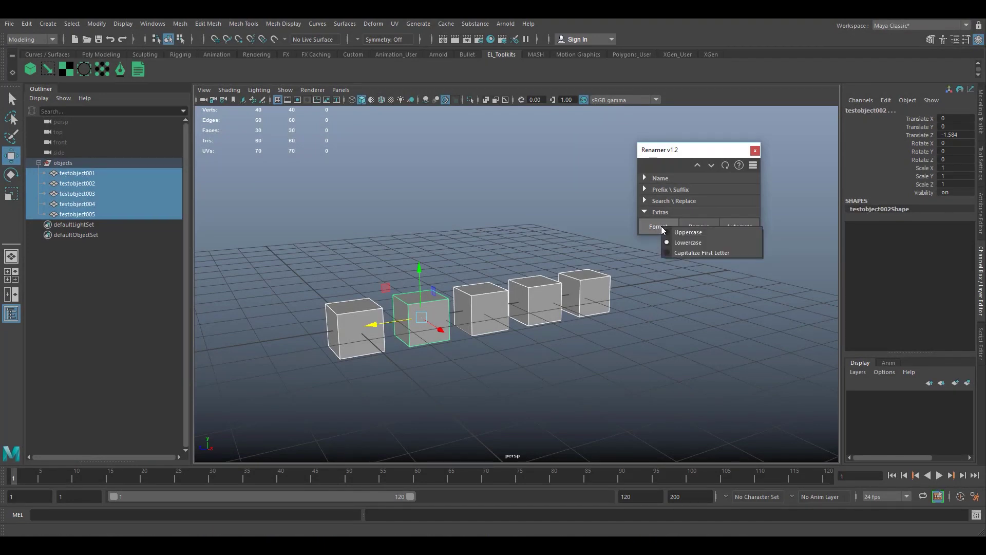
{"action": "left_click", "coordinate": [693, 252]}
{"action": "left_click", "coordinate": [665, 231]}
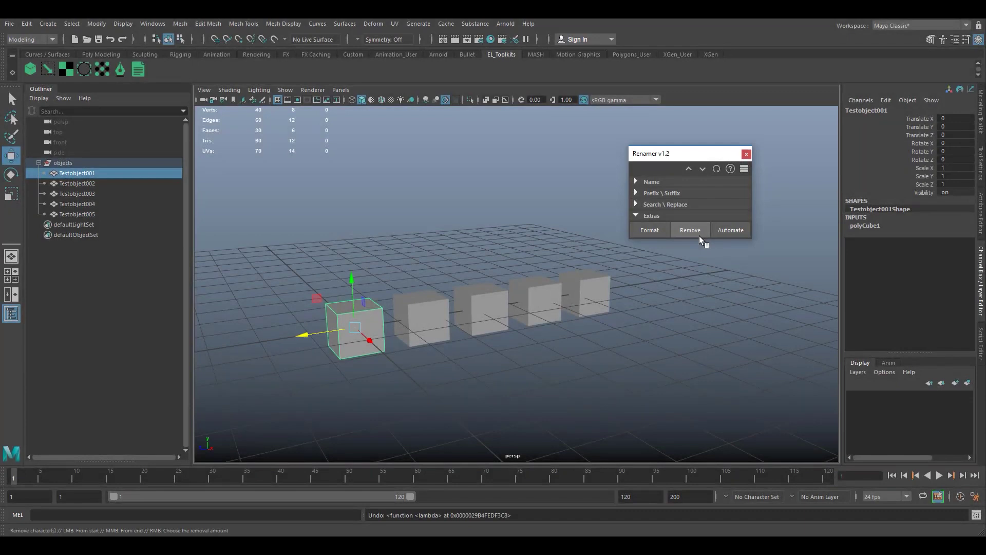
Strip leading characters from Testobject001 and select the other four test objects.
{"action": "right_click", "coordinate": [698, 236]}
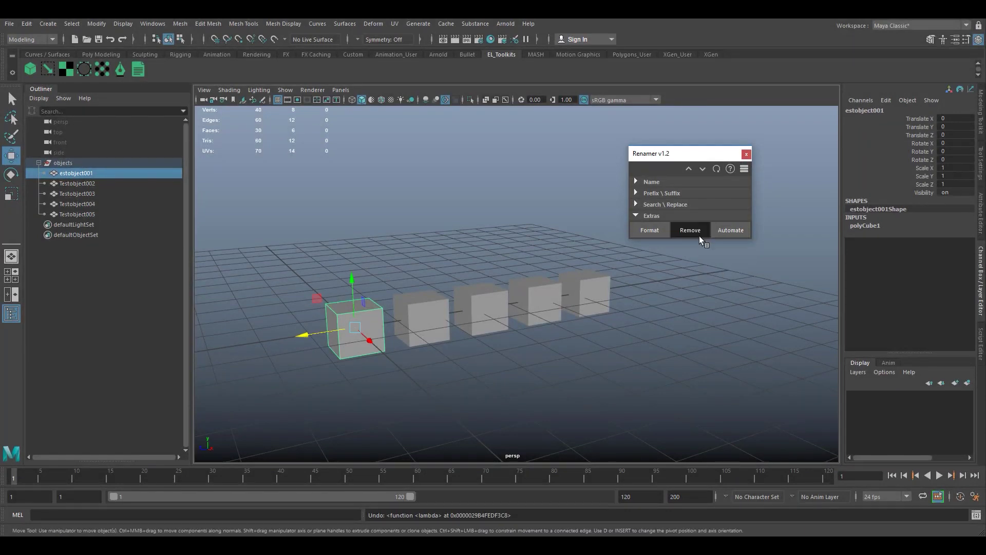
{"action": "left_click", "coordinate": [698, 236]}
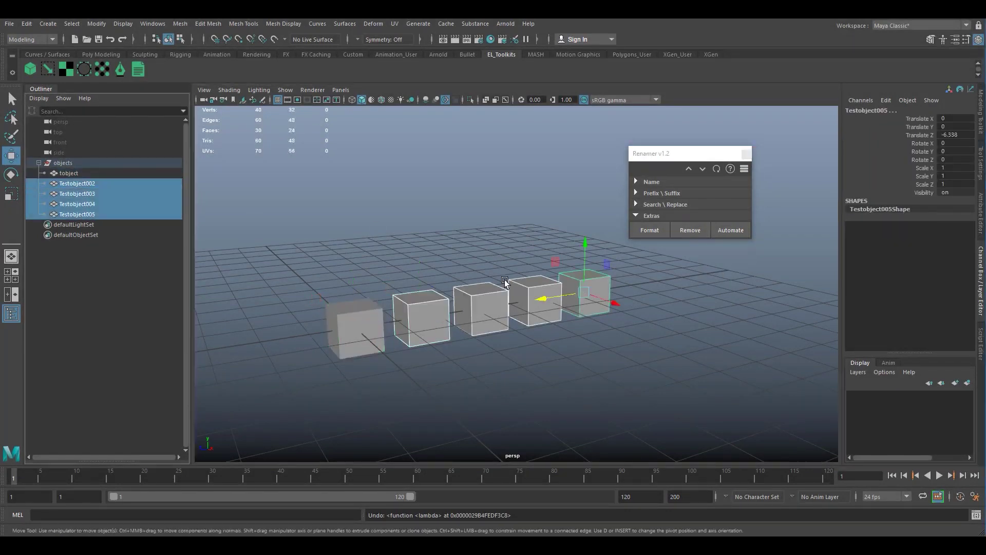
{"action": "left_click", "coordinate": [691, 231]}
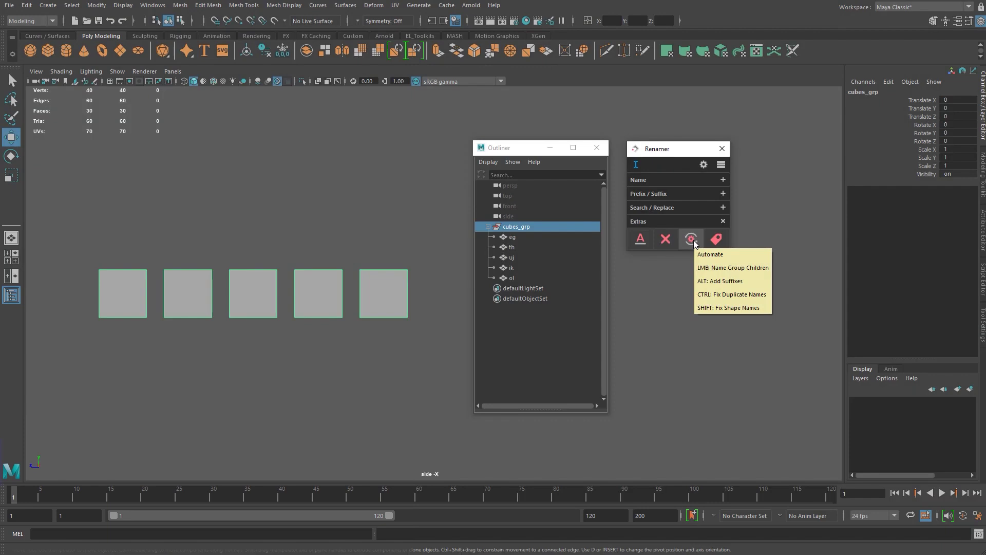
Rename the children as numbered box names, add _grp/_geo suffixes, and rename the shape box_001_geoShape.
{"action": "left_click", "coordinate": [691, 240]}
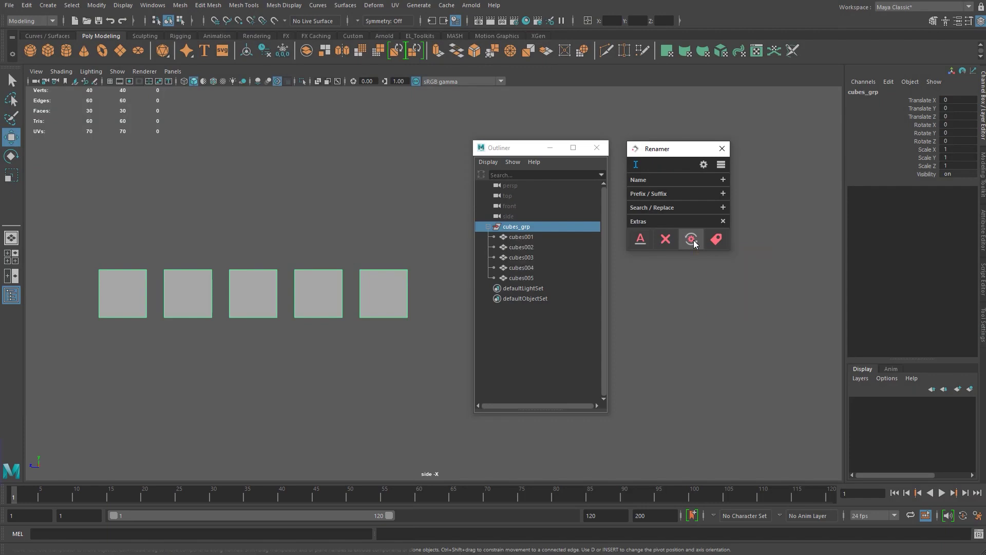
{"action": "left_click", "coordinate": [693, 241]}
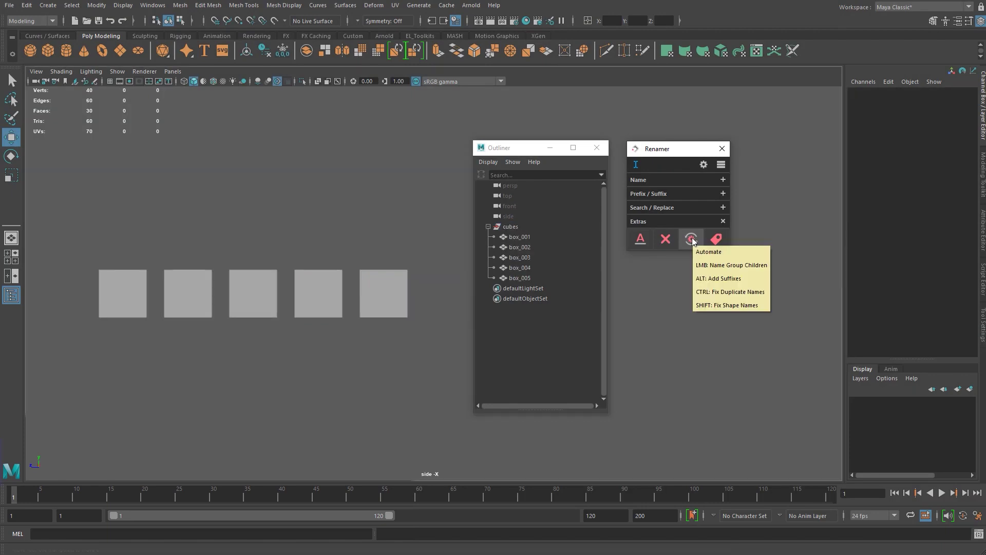
{"action": "left_click", "coordinate": [693, 241], "text": "alt"}
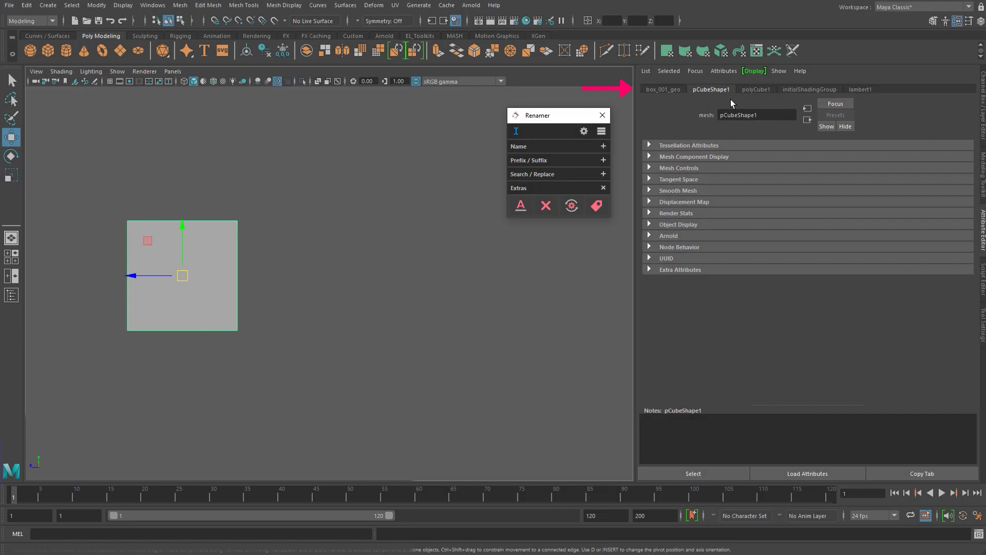
{"action": "left_click", "coordinate": [574, 208]}
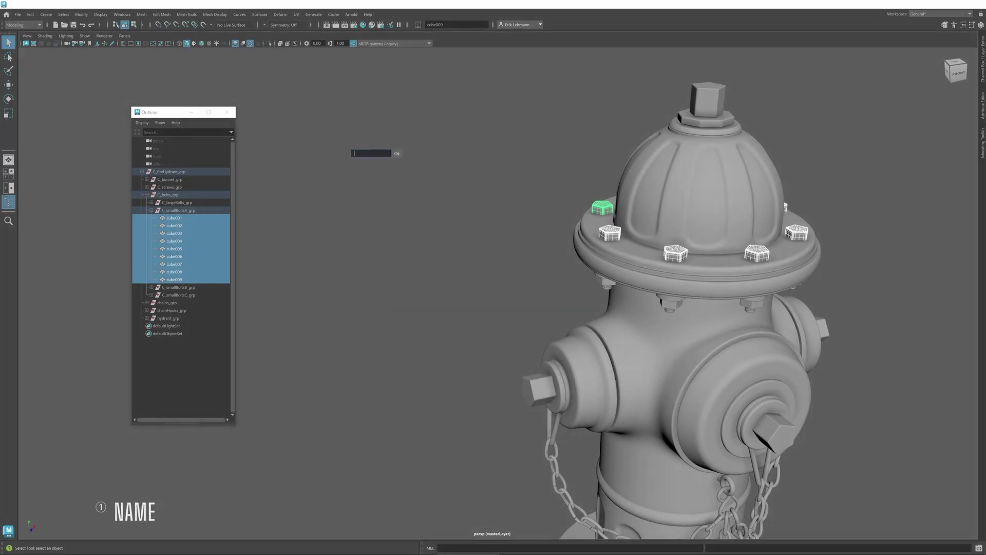
Name the nine cubes bolt, then add the C_ prefix and the _geo suffix.
{"action": "type", "text": "bolt"}
{"action": "left_click", "coordinate": [396, 154]}
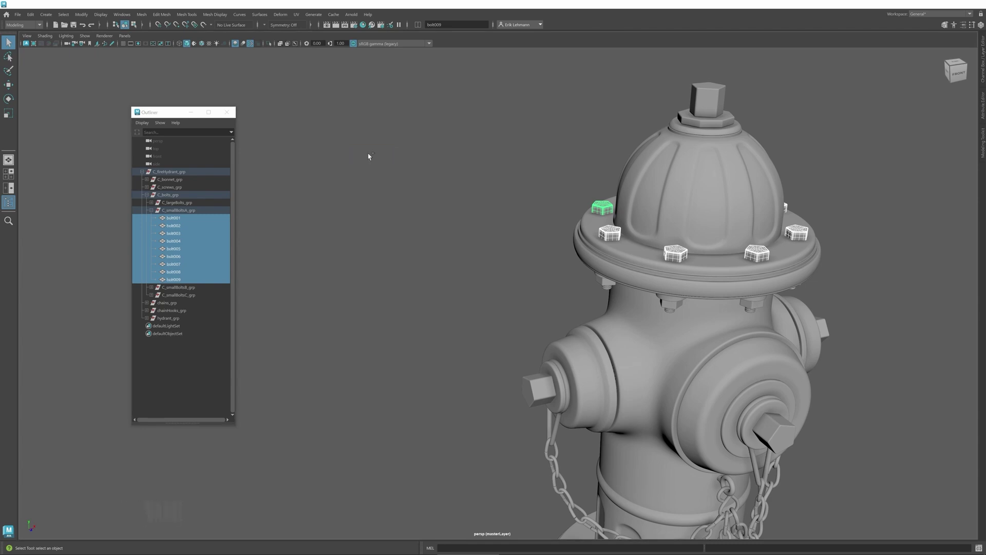
{"action": "type", "text": "C_c"}
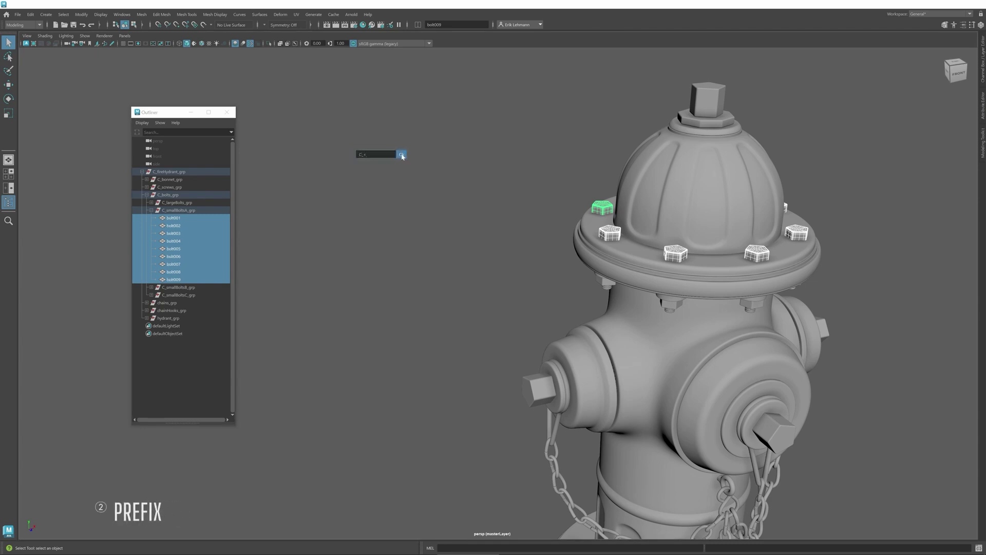
{"action": "left_click", "coordinate": [402, 155]}
{"action": "key", "text": "F2"}
{"action": "type", "text": ">"}
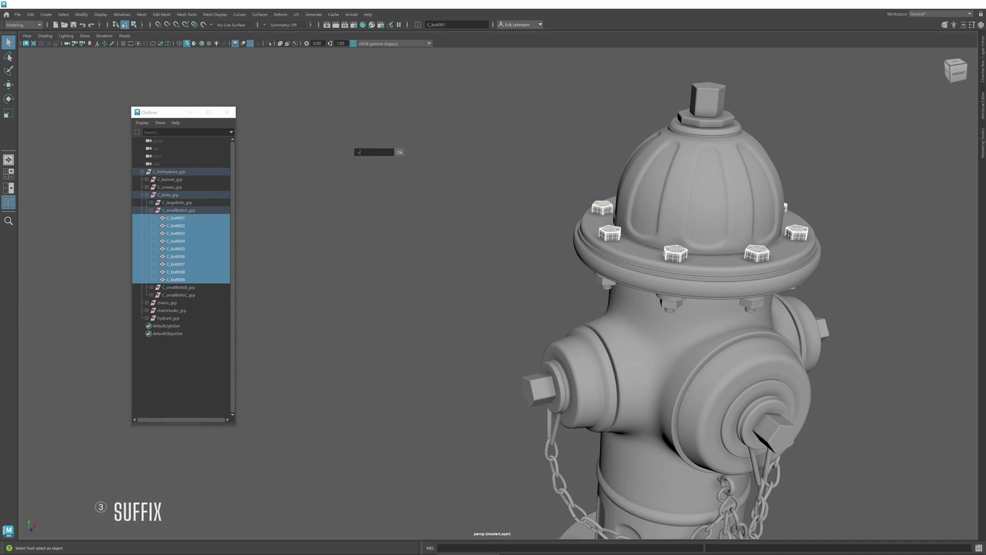
{"action": "type", "text": "_geo"}
{"action": "left_click", "coordinate": [400, 153]}
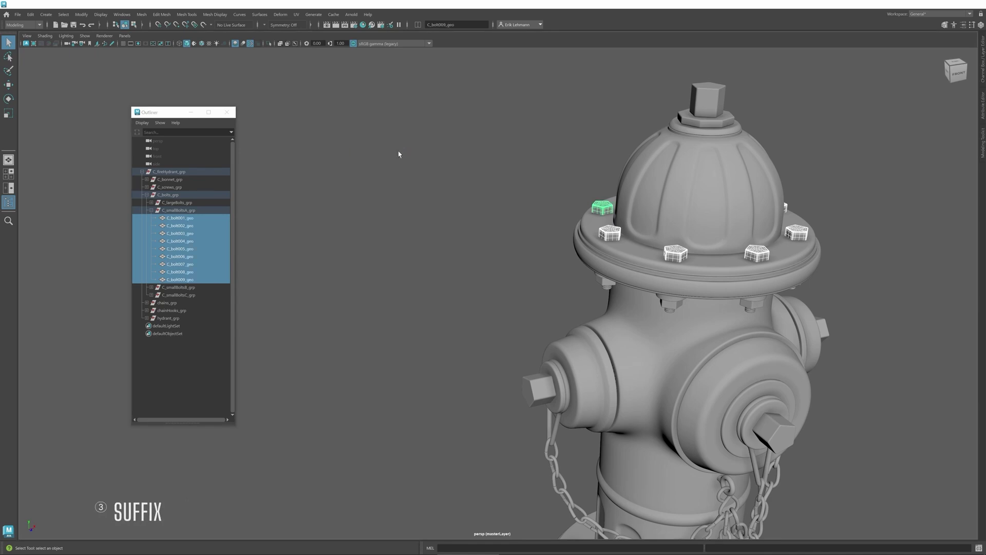
Insert the letter A after bolt, then replace bolt with smallBolt in the names.
{"action": "key", "text": "F2"}
{"action": "type", "text": "7^A"}
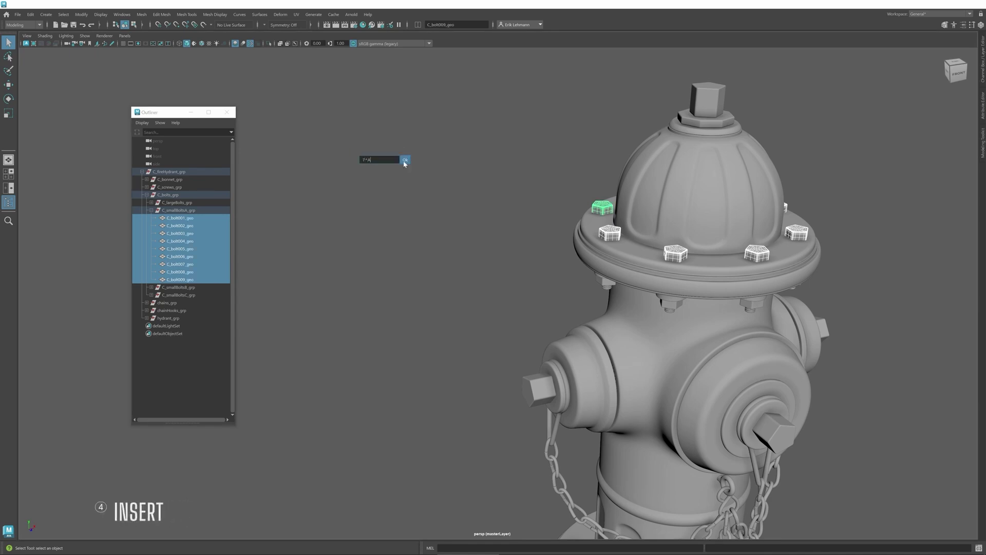
{"action": "left_click", "coordinate": [404, 163]}
{"action": "key", "text": "F2"}
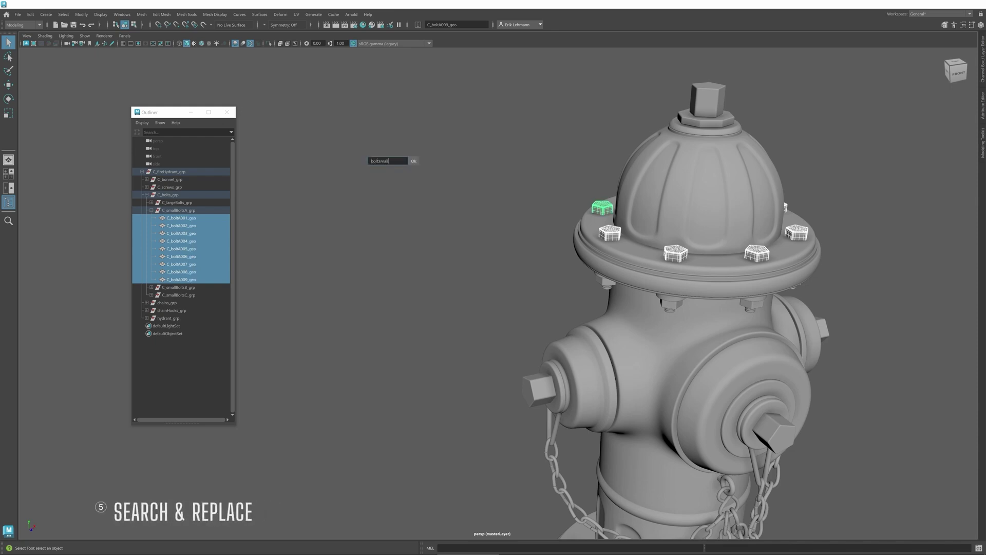
{"action": "type", "text": "bolt smallBolt"}
{"action": "left_click", "coordinate": [413, 161]}
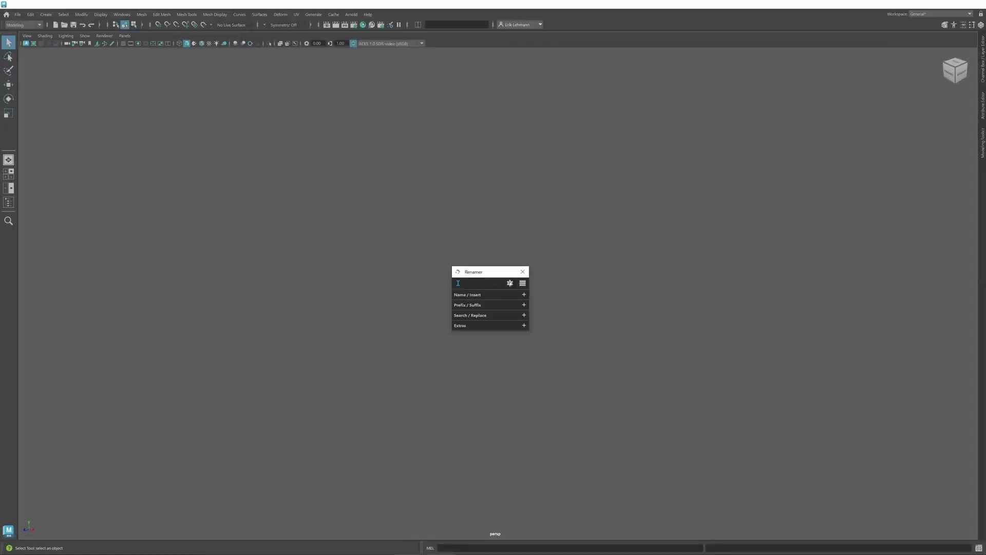
Set Renamer's interface scale to 100% from its About page and confirm the saved setting.
{"action": "left_click", "coordinate": [523, 283]}
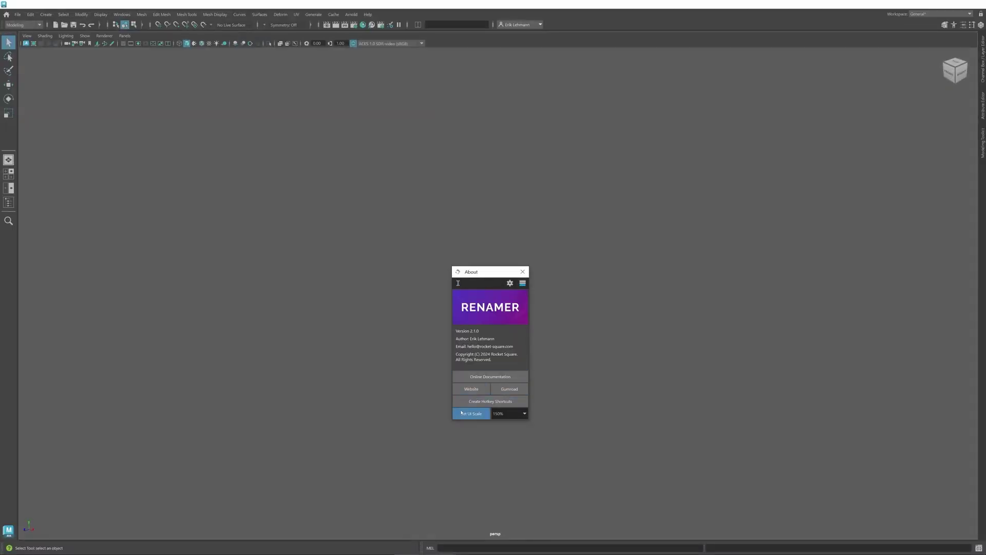
{"action": "left_click", "coordinate": [525, 414]}
{"action": "left_click", "coordinate": [497, 423]}
{"action": "left_click", "coordinate": [472, 414]}
{"action": "left_click", "coordinate": [497, 290]}
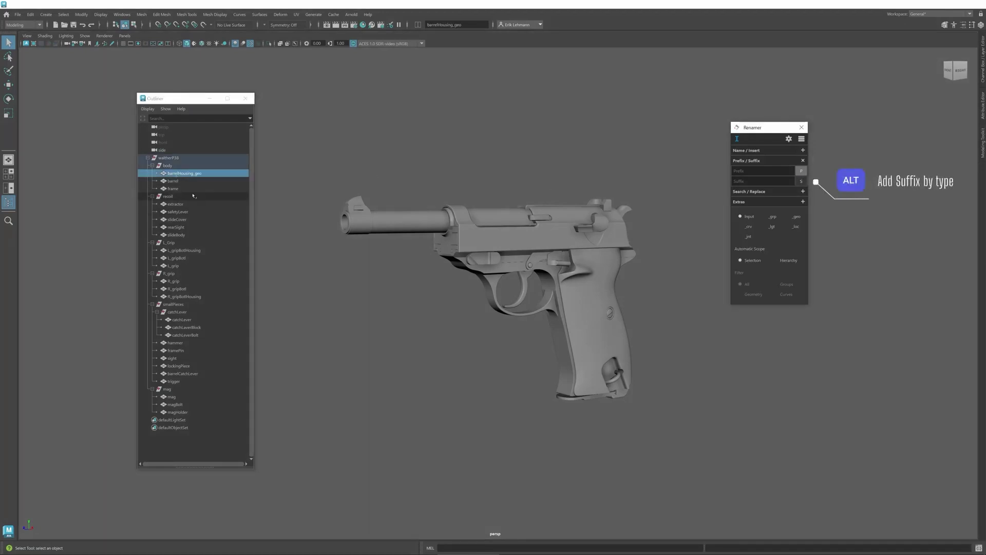
Add type suffixes to barrelHousing and recoil, then apply suffixes across the waltherP38 hierarchy.
{"action": "left_click", "coordinate": [801, 180], "text": "alt"}
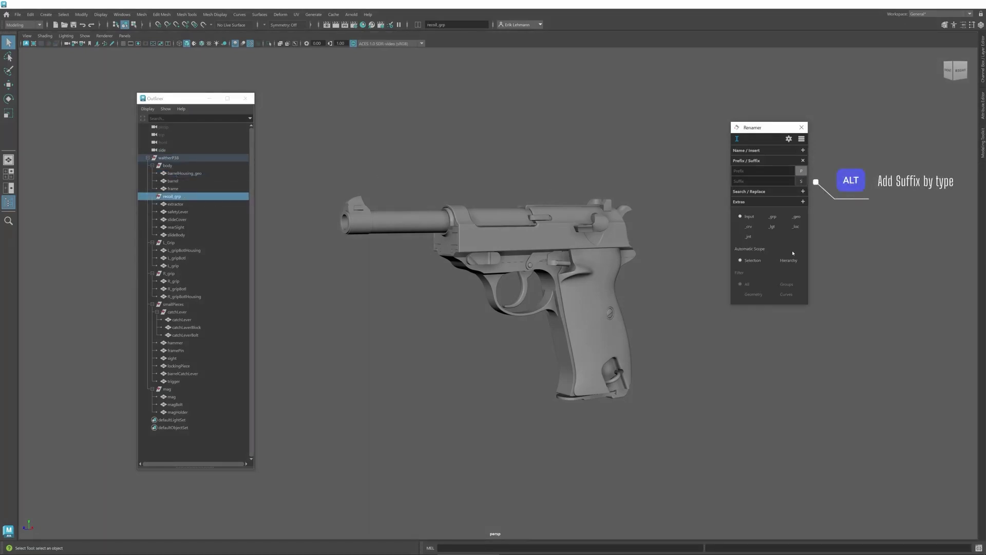
{"action": "left_click", "coordinate": [169, 159]}
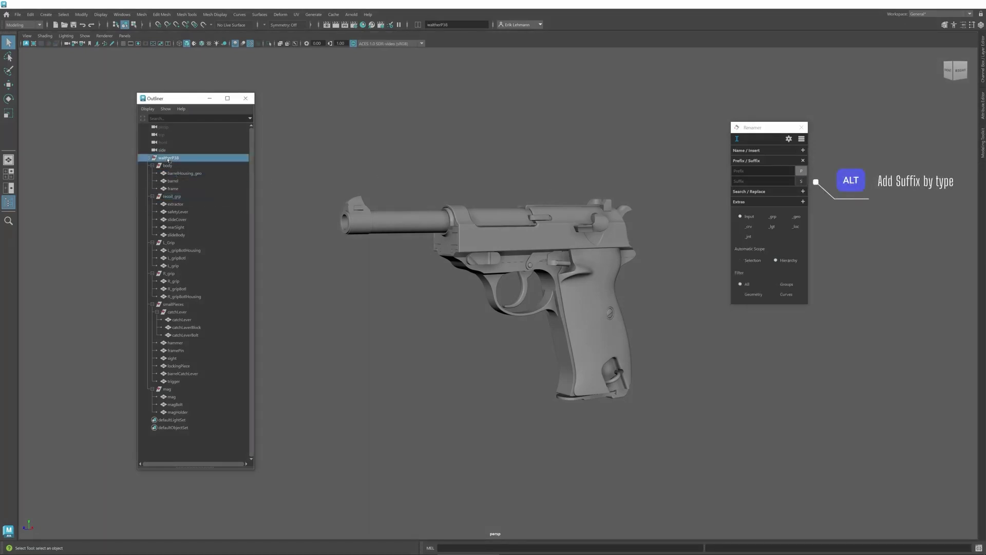
{"action": "left_click", "coordinate": [800, 182], "text": "ctrl"}
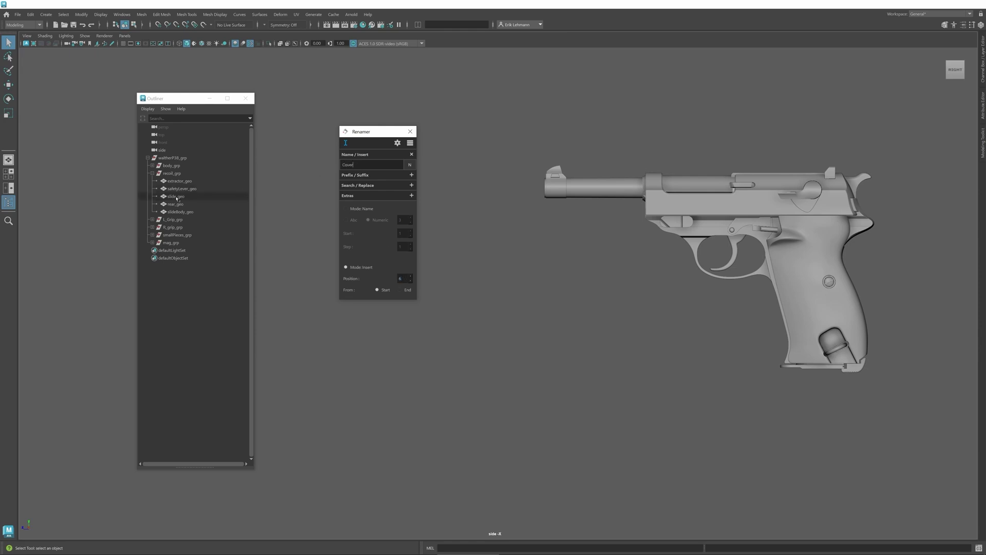
Select slide_geo, then rear_geo, and highlight the word Cover in the Name field.
{"action": "left_click", "coordinate": [176, 196]}
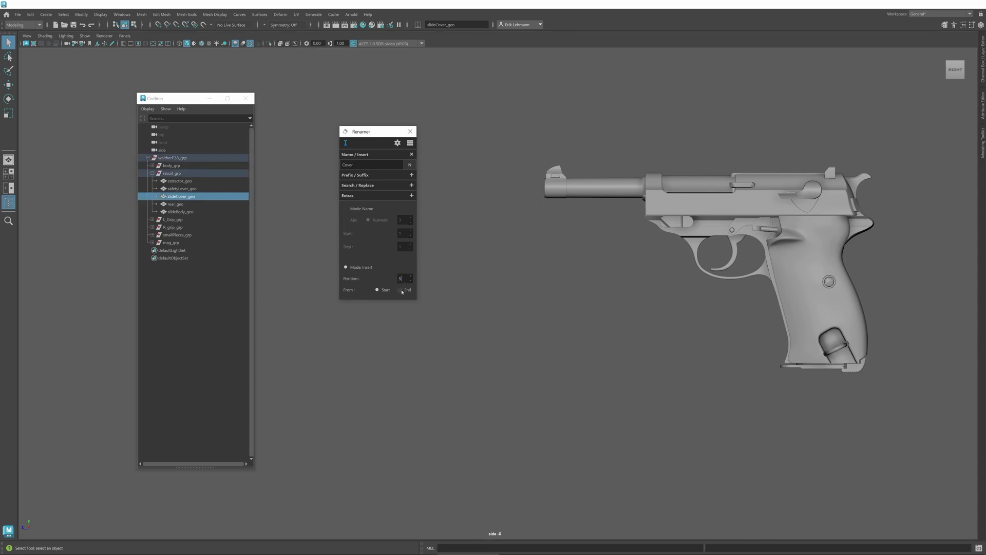
{"action": "left_click", "coordinate": [230, 205]}
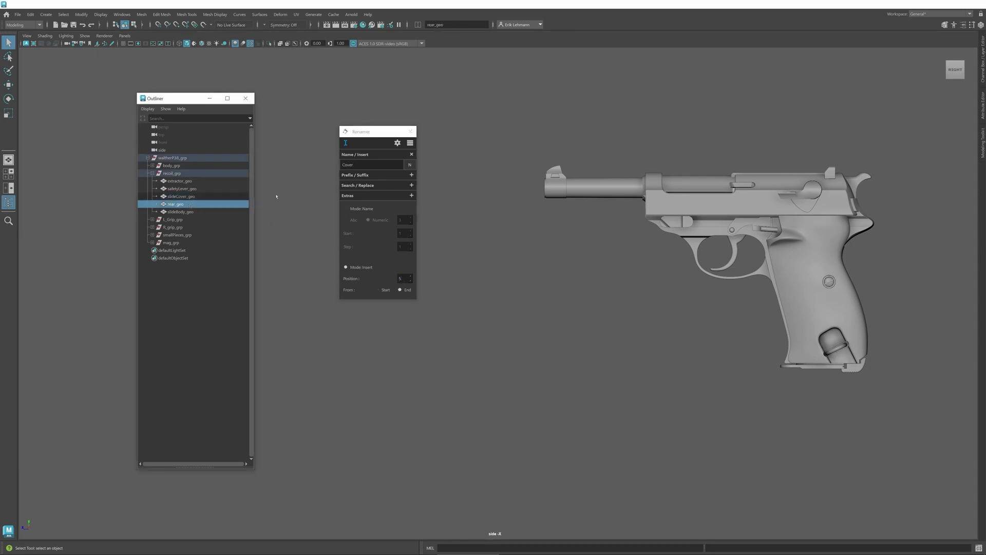
{"action": "left_click_drag", "start_coordinate": [356, 165], "coordinate": [335, 163]}
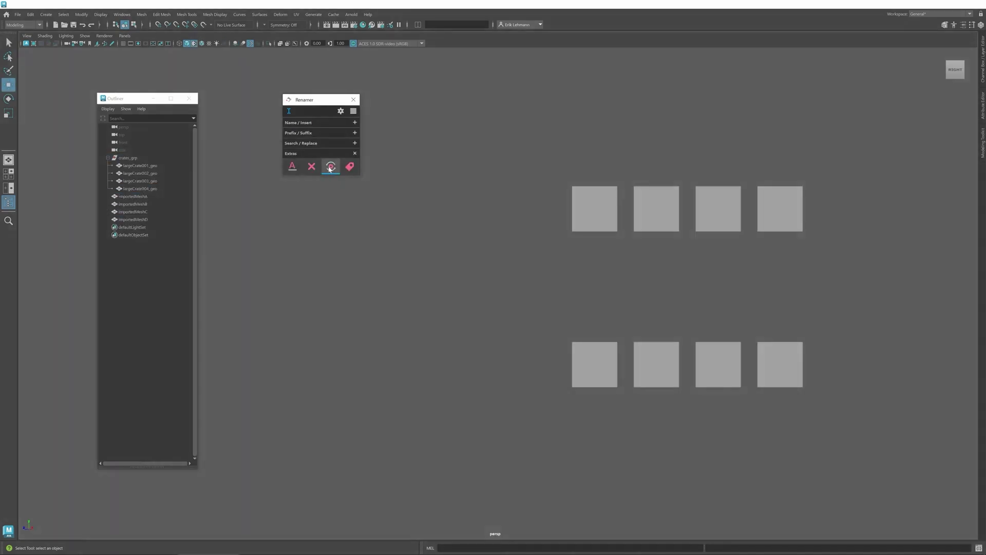
Store the four crates as sources and importedMeshA–D as targets, then transfer the crate names.
{"action": "left_click", "coordinate": [146, 166]}
{"action": "left_click", "coordinate": [150, 189], "text": "shift"}
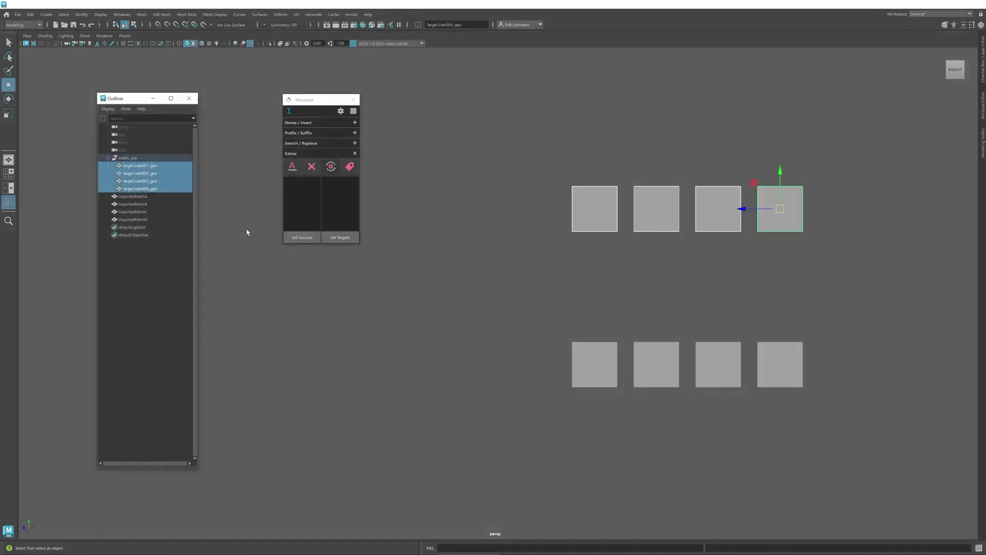
{"action": "left_click", "coordinate": [302, 237]}
{"action": "left_click", "coordinate": [146, 197]}
{"action": "left_click", "coordinate": [146, 219], "text": "shift"}
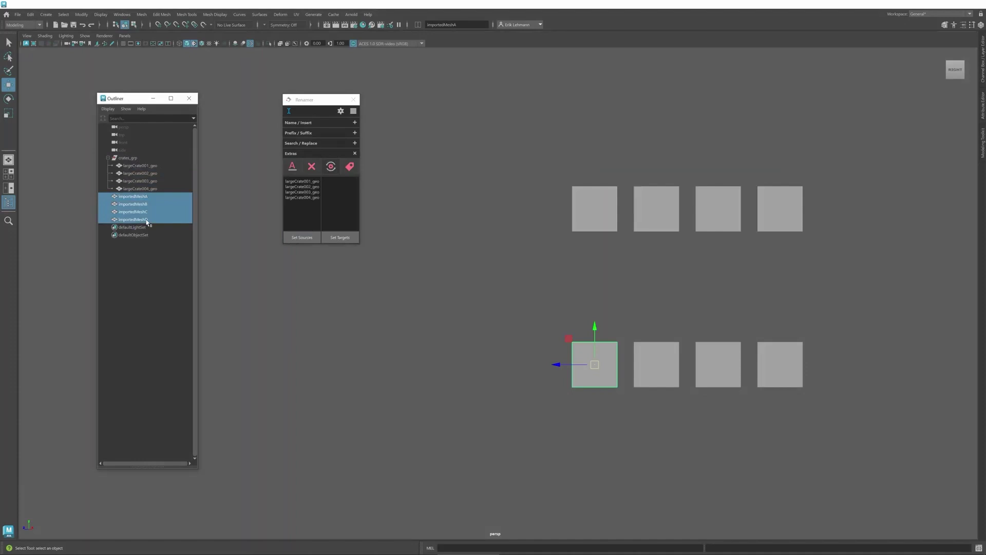
{"action": "left_click", "coordinate": [340, 237]}
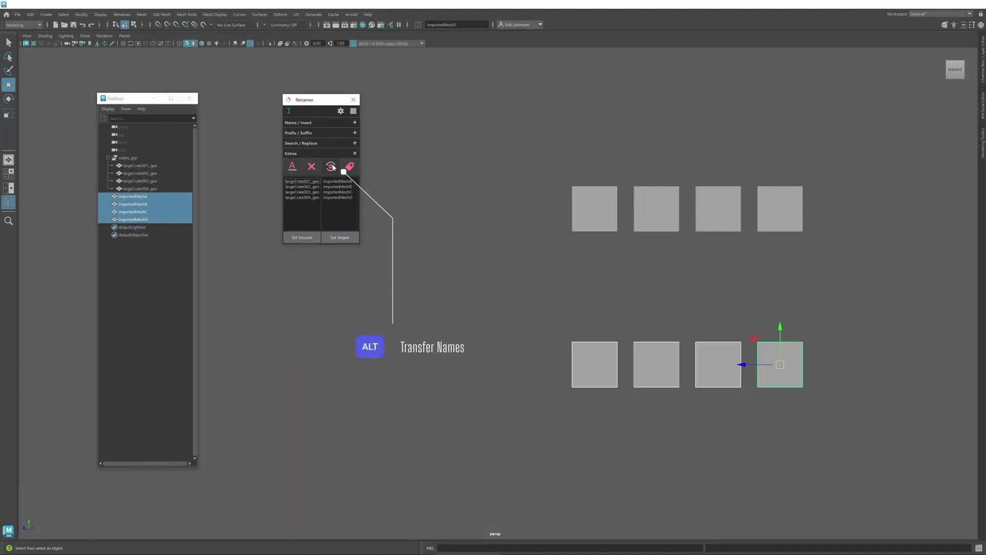
{"action": "left_click", "coordinate": [332, 167], "text": "alt"}
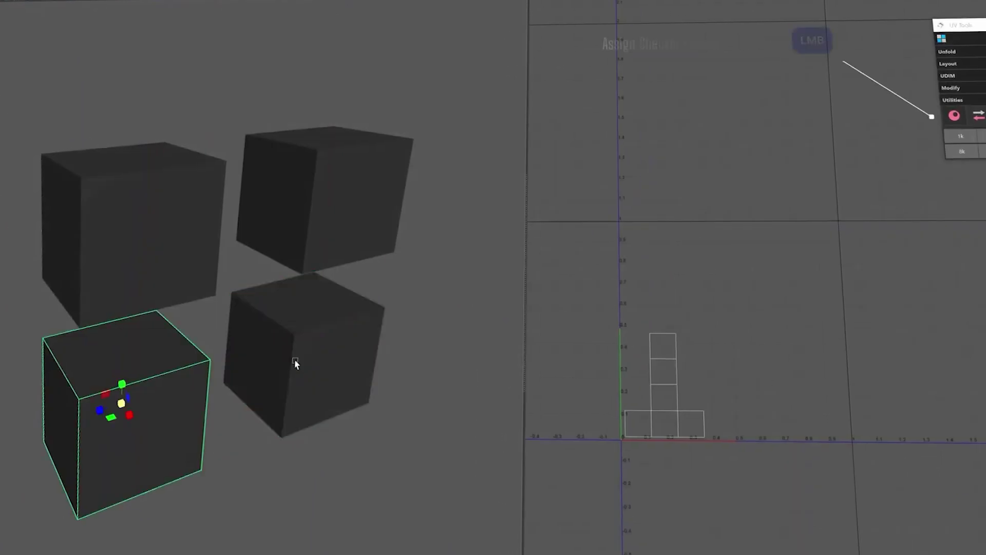
Pack the UV layouts, arrange shells into per-object blocks, and deselect the stray face in the hole.
{"action": "left_click", "coordinate": [956, 117]}
{"action": "left_click", "coordinate": [956, 117], "text": "alt"}
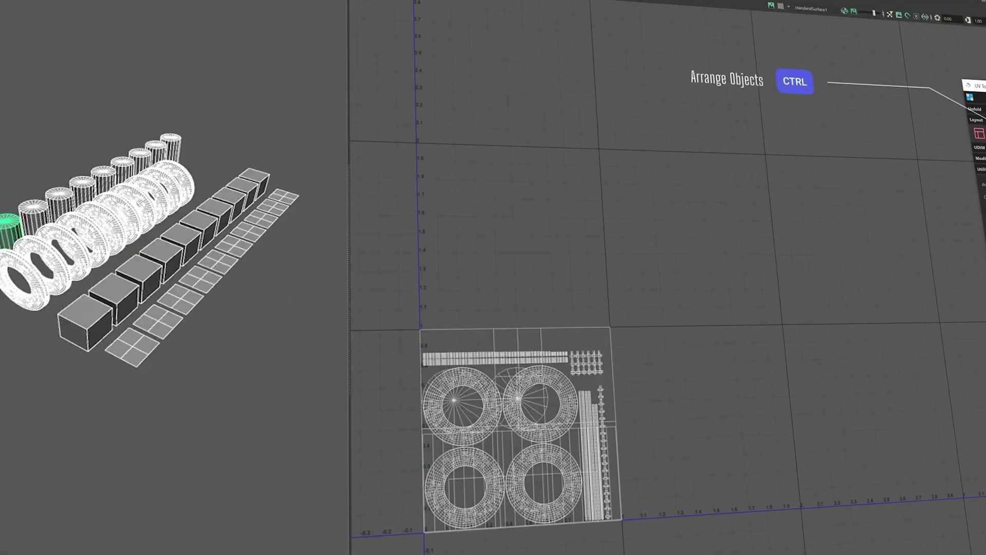
{"action": "left_click", "coordinate": [980, 181], "text": "ctrl"}
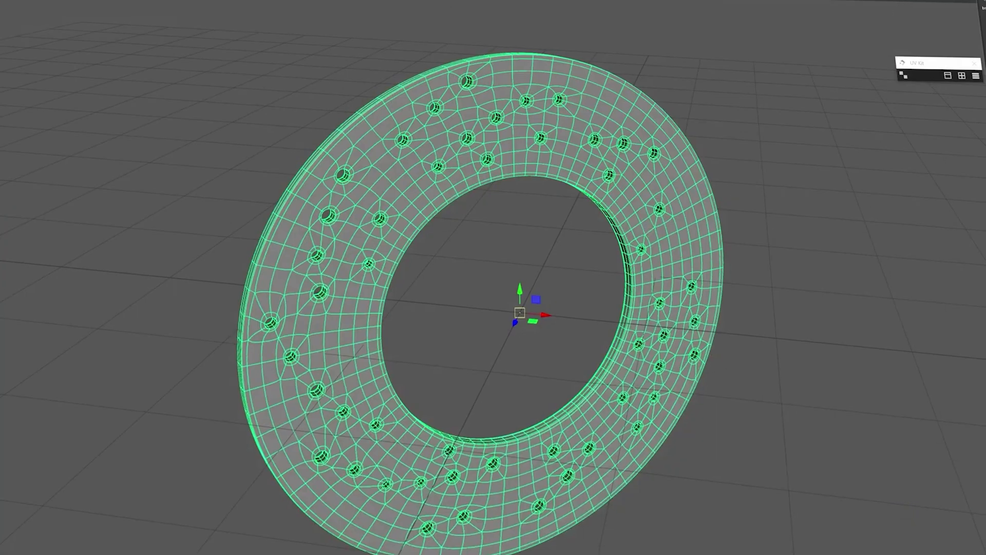
{"action": "right_click_drag", "start_coordinate": [585, 203], "coordinate": [577, 222]}
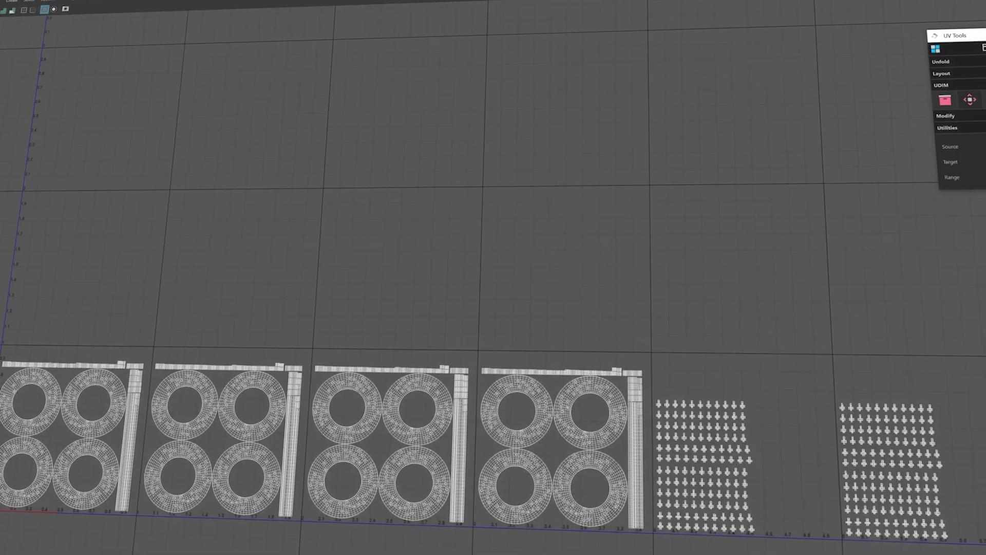
{"action": "left_click", "coordinate": [965, 97]}
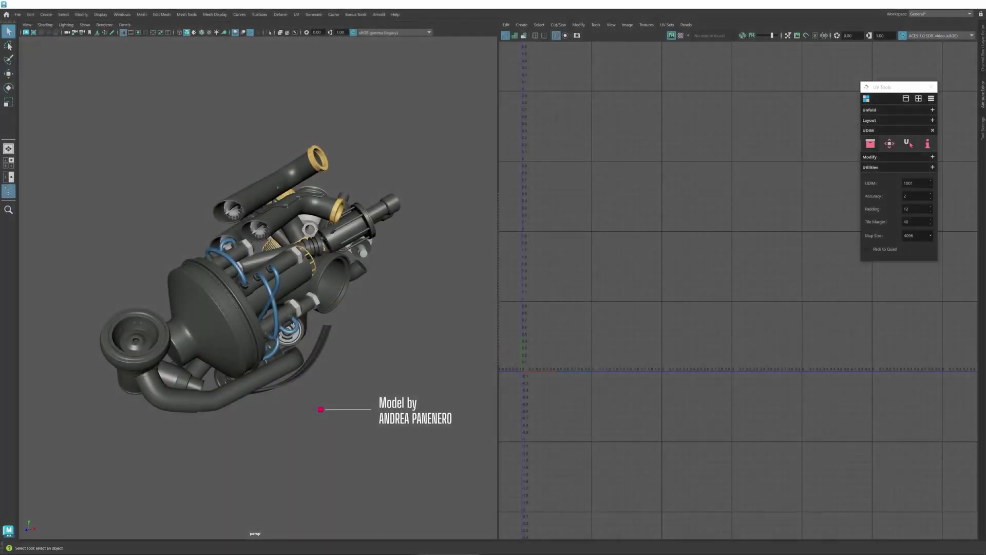
Select the whole engine model and pack its UV shells across UDIM tiles in the enlarged UV Editor.
{"action": "key", "text": "ctrl+shift+a"}
{"action": "key", "text": "space"}
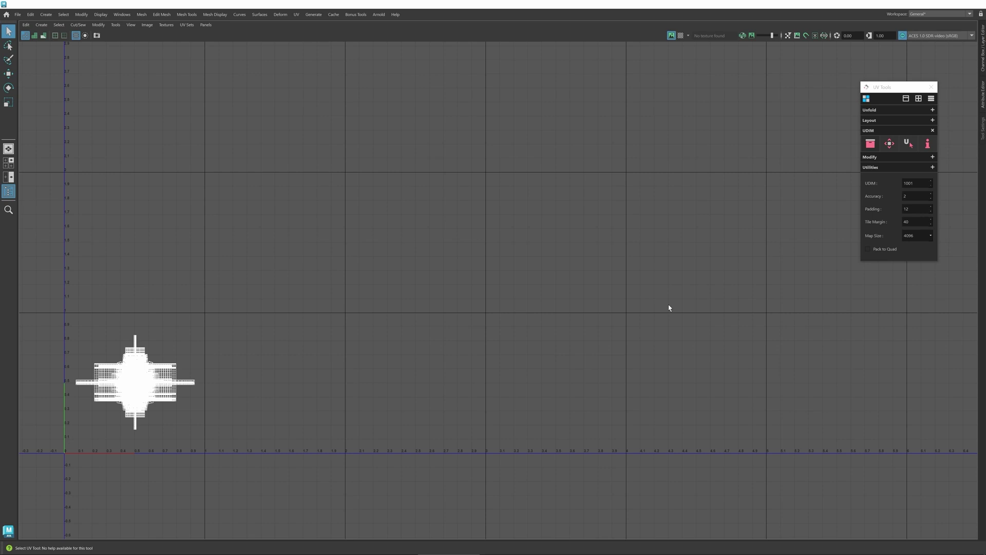
{"action": "left_click", "coordinate": [869, 145]}
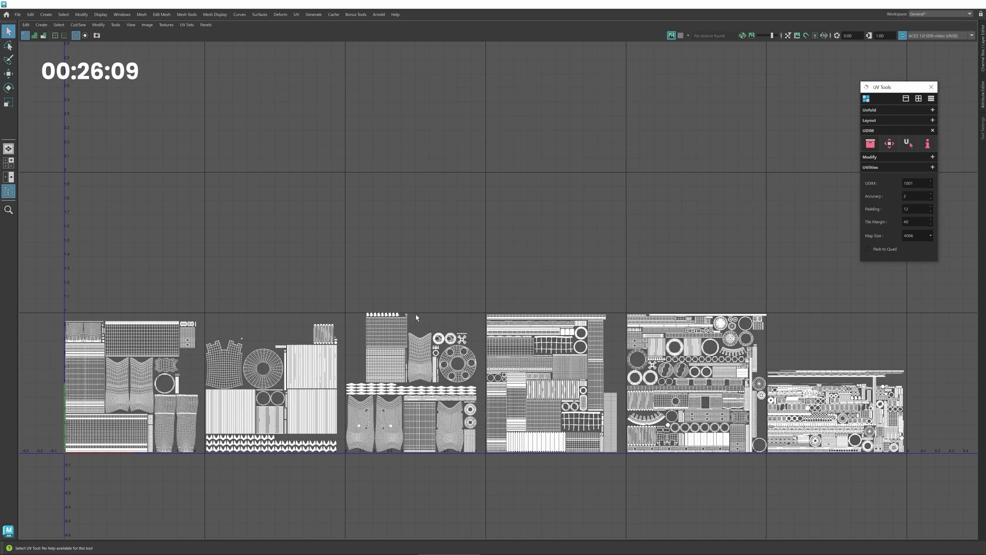
Zoom in on the lower-left UDIM tiles and select all four discs in the stack.
{"action": "scroll", "coordinate": [76, 440], "scroll_direction": "up", "scroll_amount": 6}
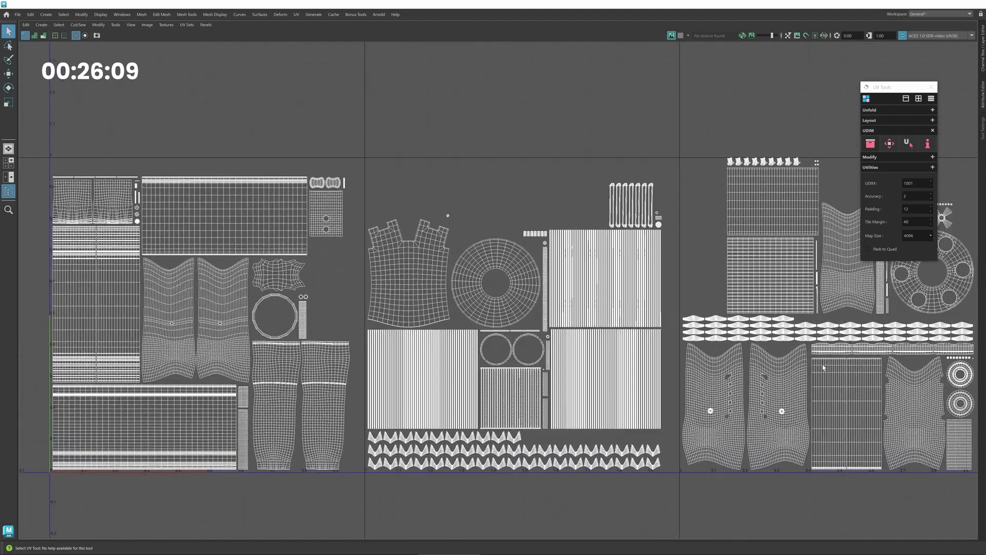
{"action": "middle_click_drag", "start_coordinate": [841, 353], "coordinate": [146, 356], "text": "alt"}
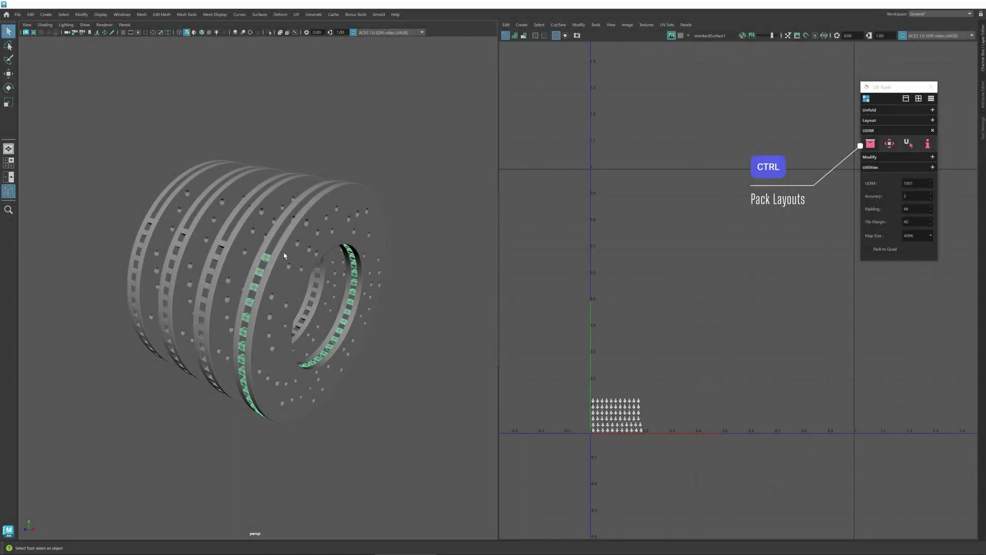
{"action": "left_click", "coordinate": [283, 254]}
{"action": "left_click_drag", "start_coordinate": [64, 127], "coordinate": [470, 475]}
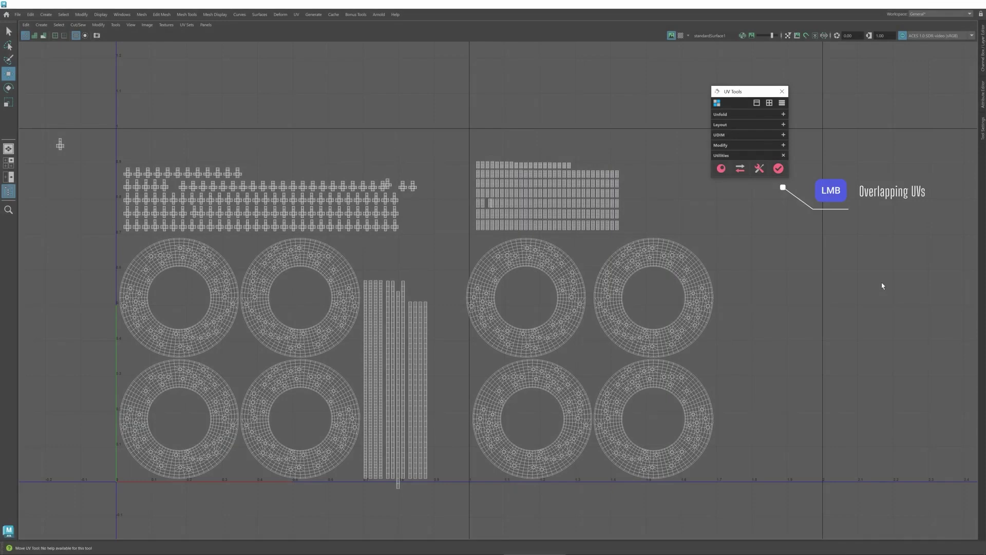
Select the overlapping UV shells, the shell crossing a UDIM border, and shells outside UV space.
{"action": "left_click", "coordinate": [778, 172]}
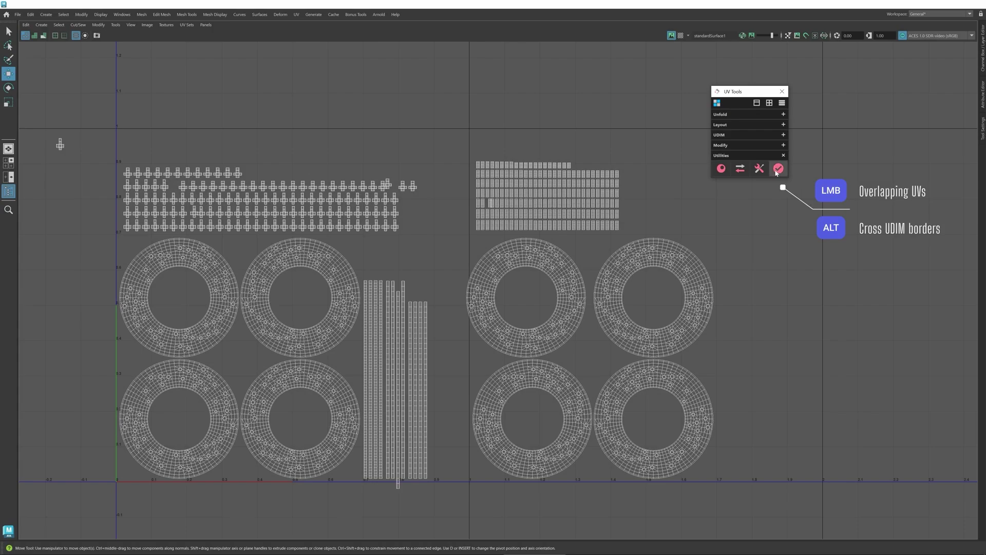
{"action": "left_click", "coordinate": [776, 172], "text": "alt"}
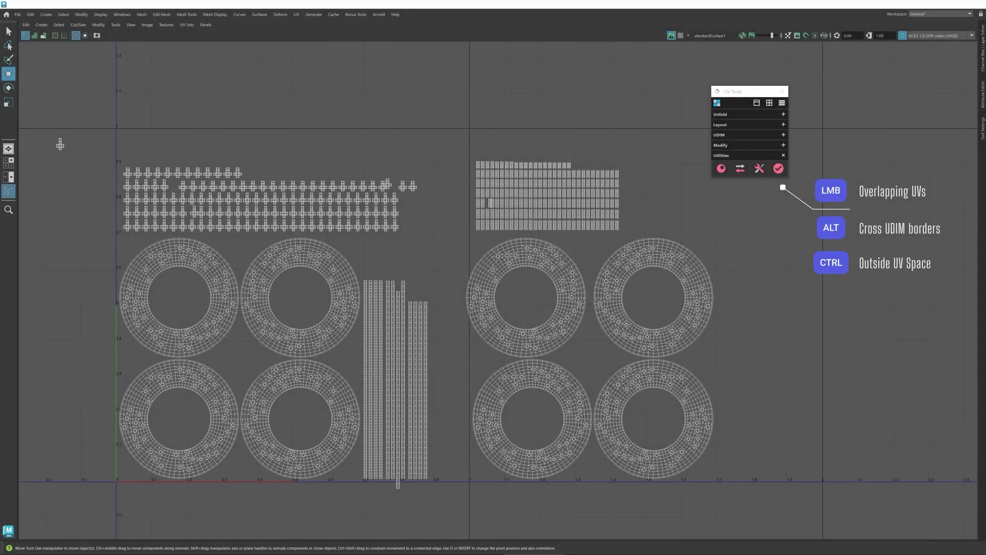
{"action": "left_click", "coordinate": [778, 168], "text": "ctrl"}
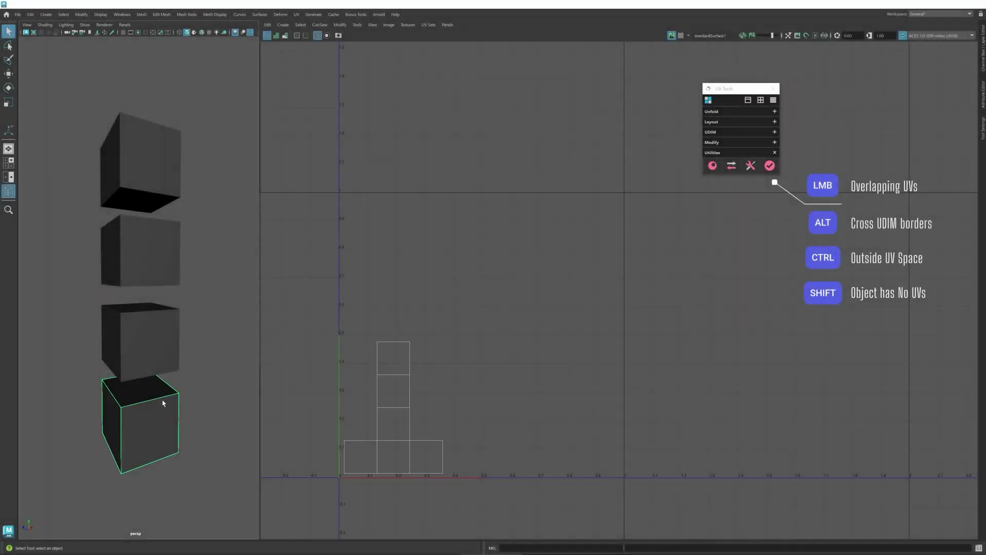
Select all four cubes to find the one missing UVs.
{"action": "left_click", "coordinate": [159, 350]}
{"action": "left_click", "coordinate": [163, 266]}
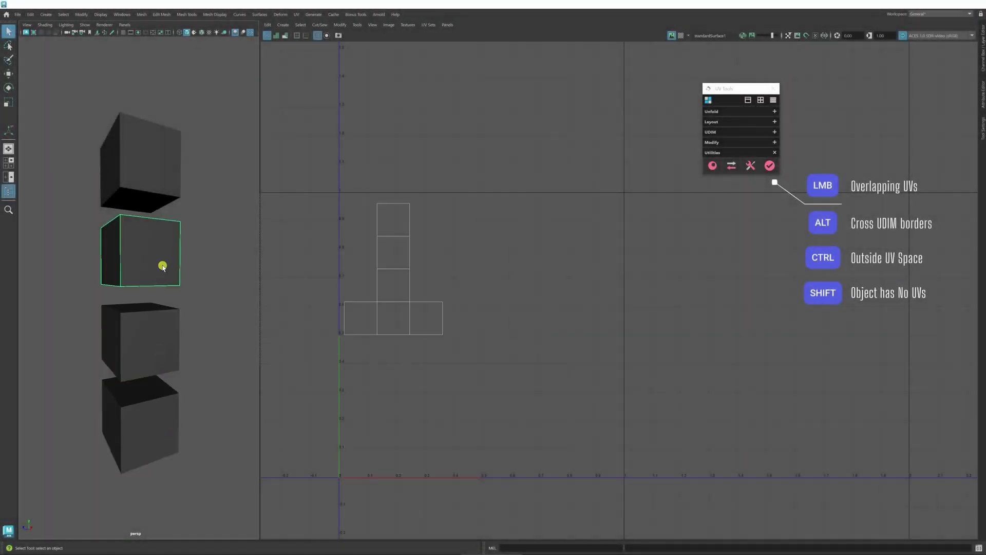
{"action": "left_click", "coordinate": [163, 185]}
{"action": "left_click_drag", "start_coordinate": [66, 81], "coordinate": [177, 490]}
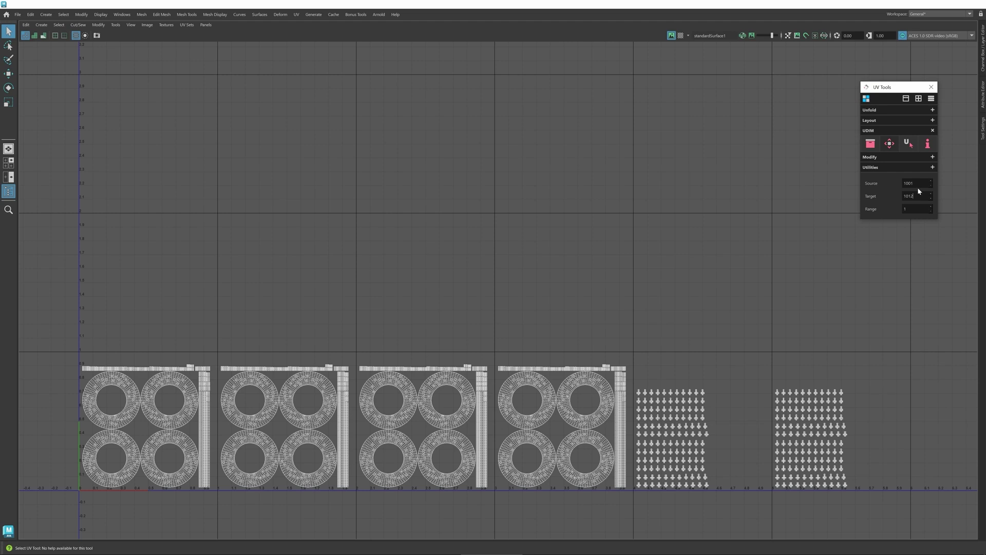
Use Move UDIM to shift tile 1001 to 1012, then tiles 1002–1005 (range 4) to 1021–1024.
{"action": "left_click", "coordinate": [890, 143]}
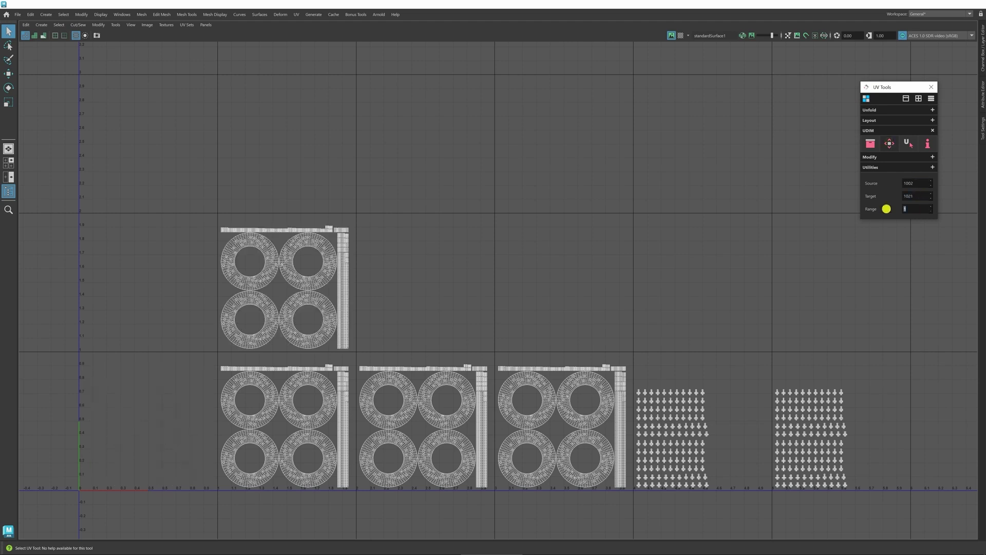
{"action": "left_click", "coordinate": [889, 144]}
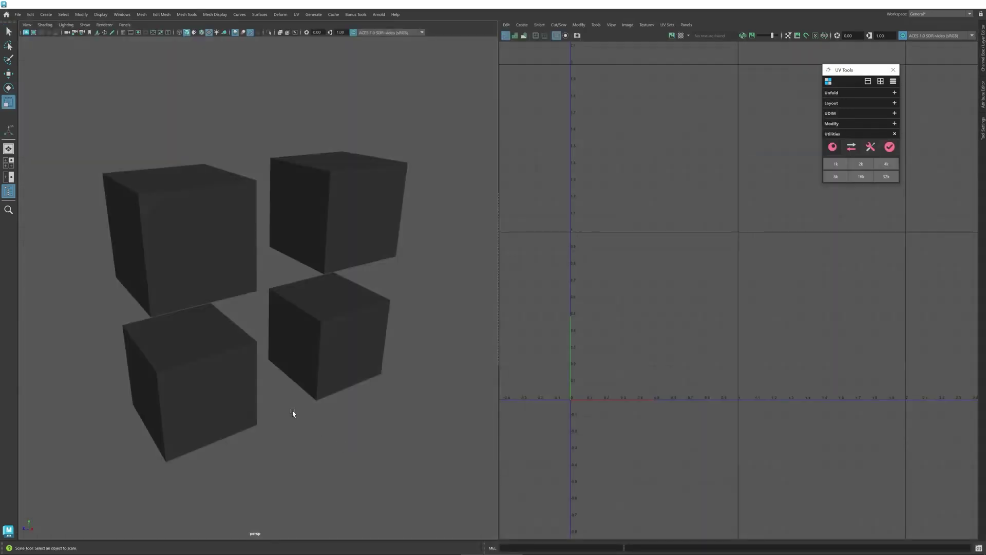
Apply the checker pattern shader to the two bottom cubes.
{"action": "left_click", "coordinate": [216, 395]}
{"action": "left_click", "coordinate": [329, 354], "text": "shift"}
{"action": "left_click", "coordinate": [834, 147]}
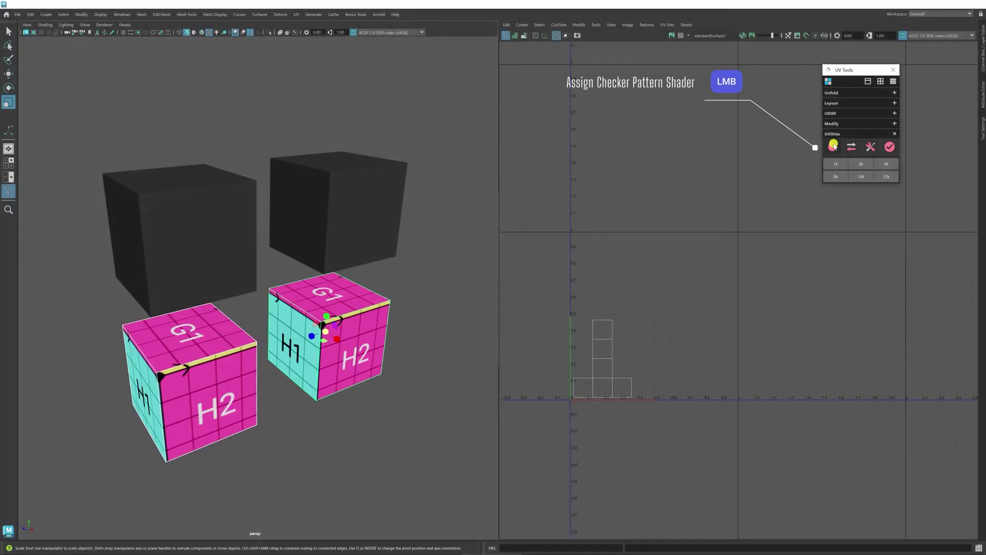
Give the two top dark cubes the direction shader and raise the checker texture to 4k.
{"action": "left_click", "coordinate": [172, 241]}
{"action": "left_click", "coordinate": [330, 202], "text": "shift"}
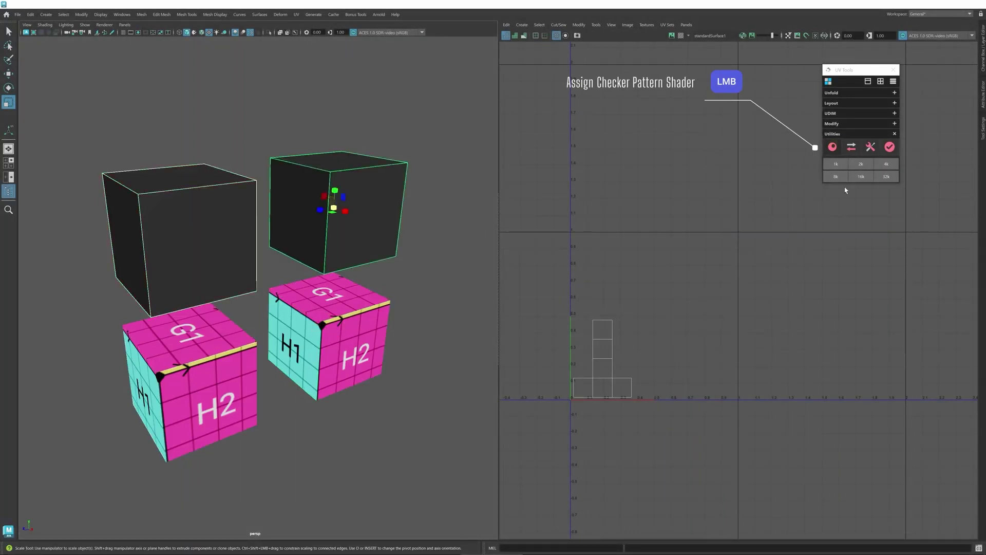
{"action": "left_click", "coordinate": [833, 147], "text": "alt"}
{"action": "left_click", "coordinate": [862, 164]}
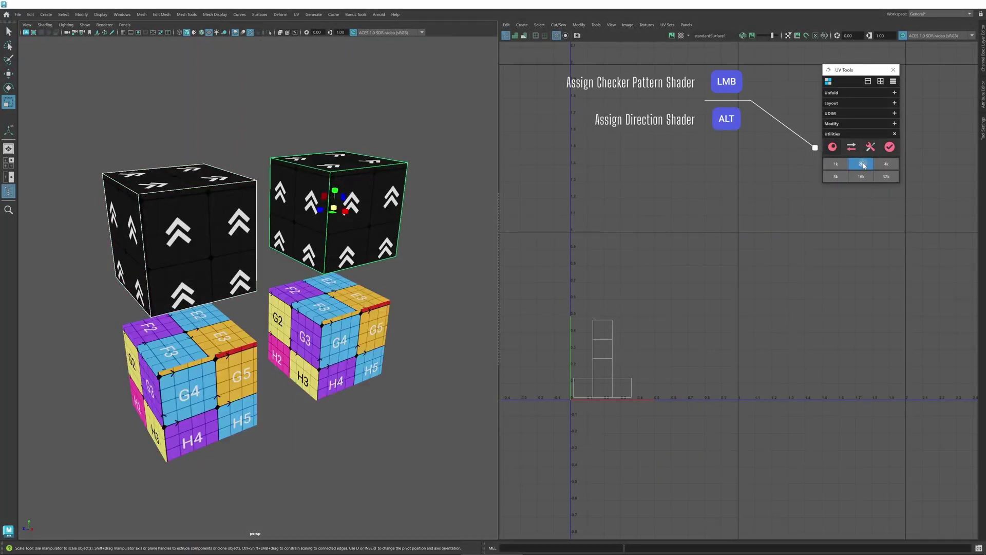
{"action": "left_click", "coordinate": [886, 163]}
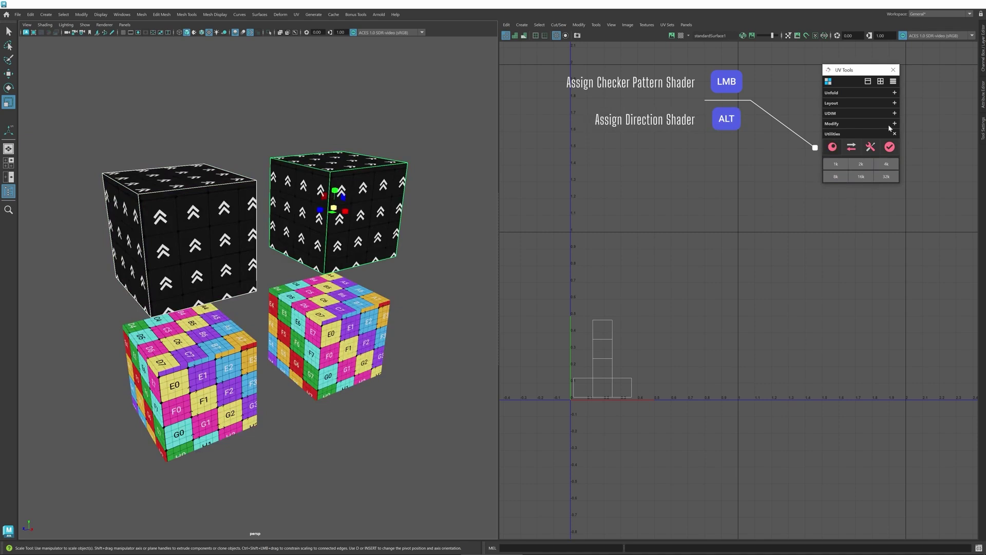
Link the lower-right cube's checker texture to uvSet, then back to map1.
{"action": "left_click", "coordinate": [868, 82]}
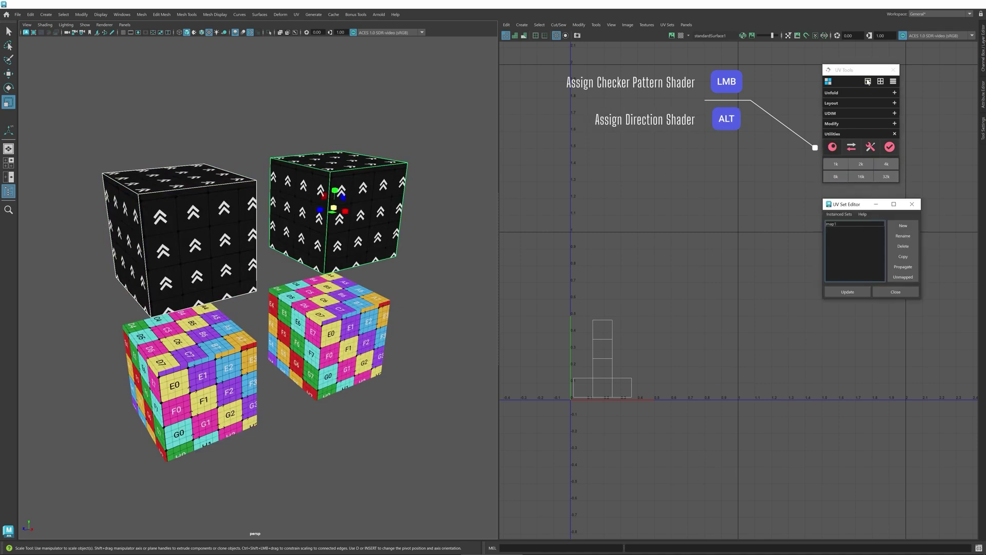
{"action": "left_click", "coordinate": [360, 339]}
{"action": "left_click", "coordinate": [832, 229]}
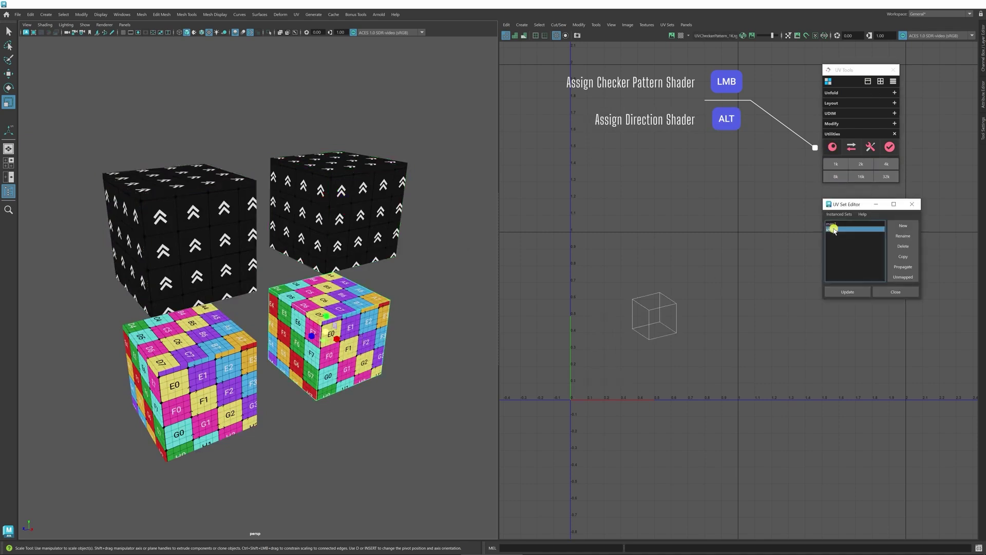
{"action": "middle_click", "coordinate": [833, 149]}
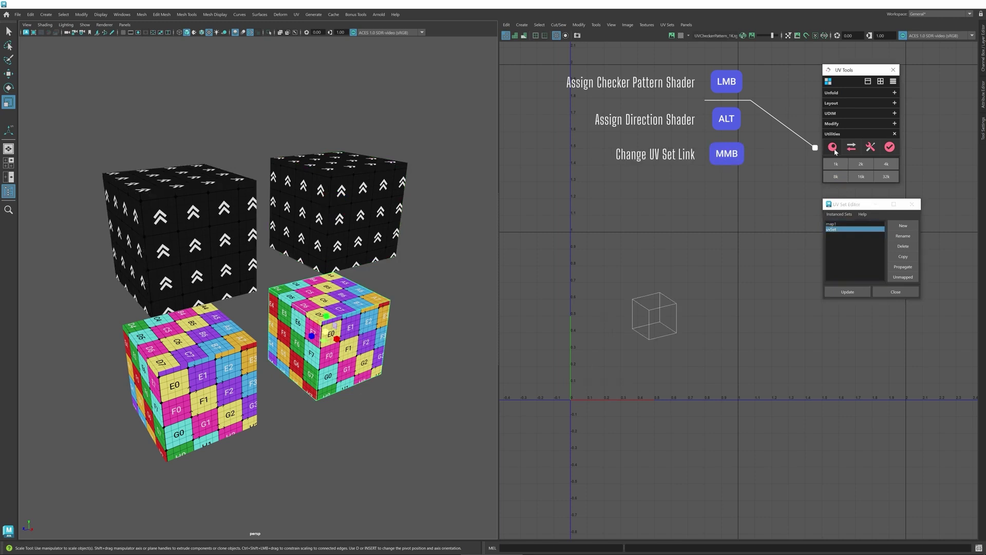
{"action": "left_click", "coordinate": [833, 224]}
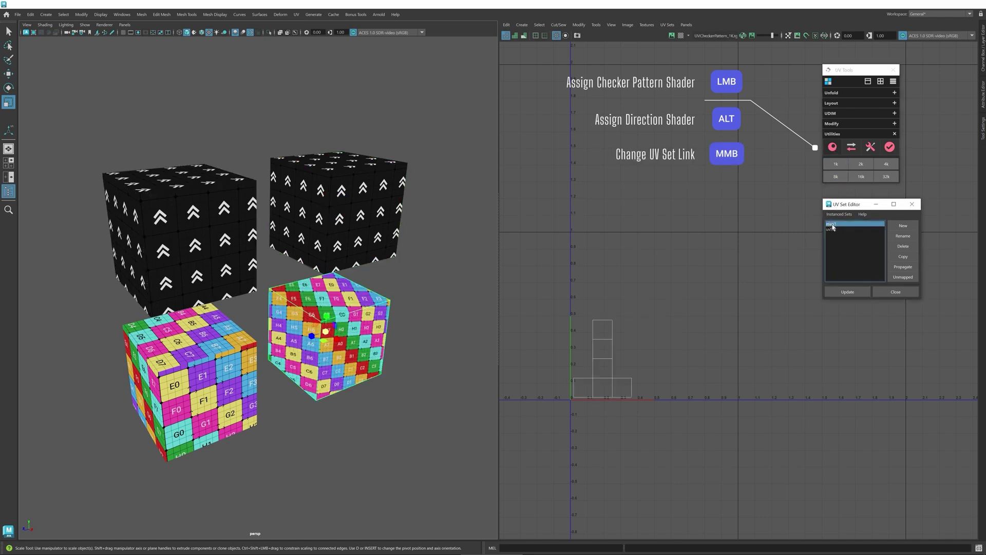
{"action": "middle_click", "coordinate": [833, 148]}
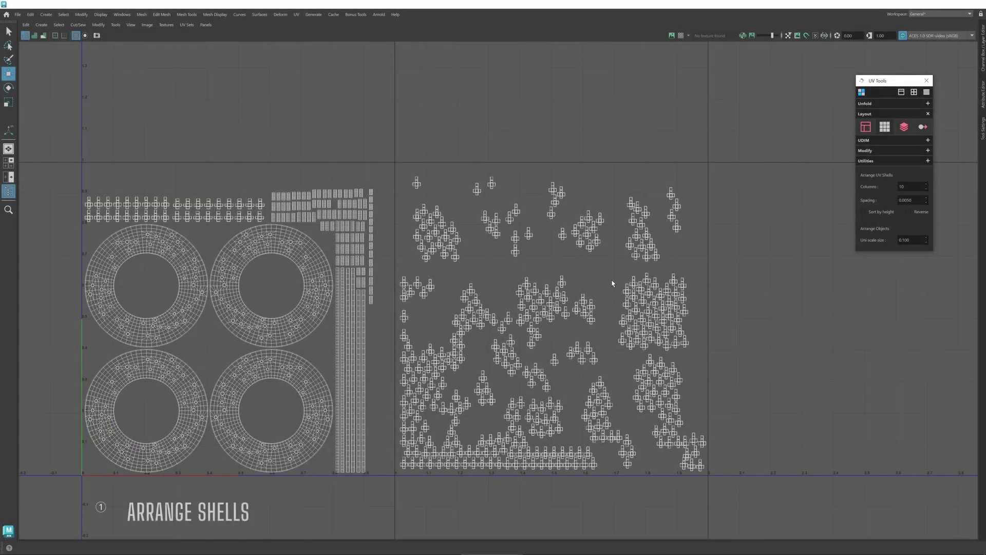
Arrange the scattered shells on the right into a regular grid.
{"action": "right_click_drag", "start_coordinate": [529, 282], "coordinate": [511, 259]}
{"action": "left_click_drag", "start_coordinate": [663, 466], "coordinate": [723, 486]}
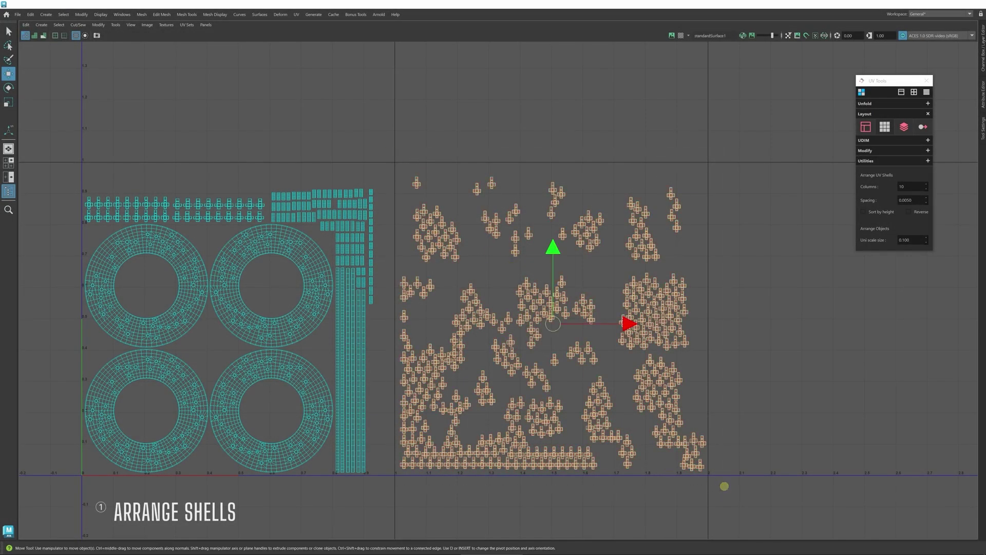
{"action": "left_click", "coordinate": [885, 126]}
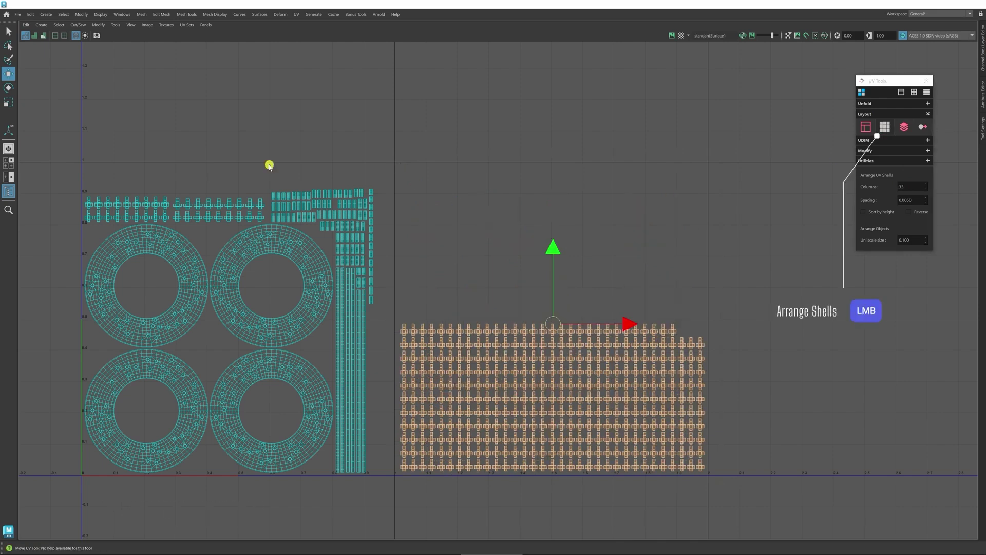
Re-arrange only the small rectangle shells into 50 columns and move the row up and right.
{"action": "left_click_drag", "start_coordinate": [269, 165], "coordinate": [390, 315]}
{"action": "left_click_drag", "start_coordinate": [330, 349], "coordinate": [385, 382], "text": "ctrl"}
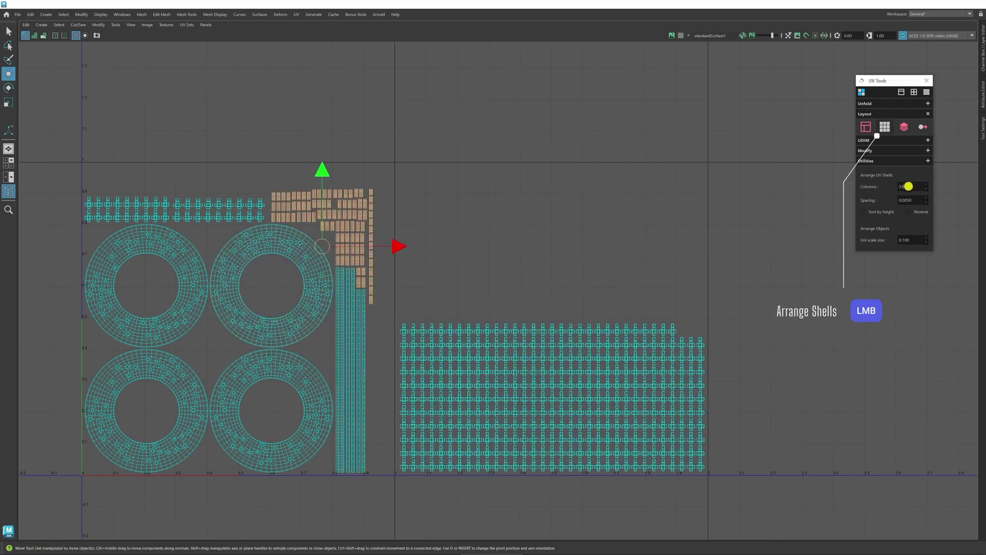
{"action": "type", "text": "50"}
{"action": "left_click", "coordinate": [884, 127]}
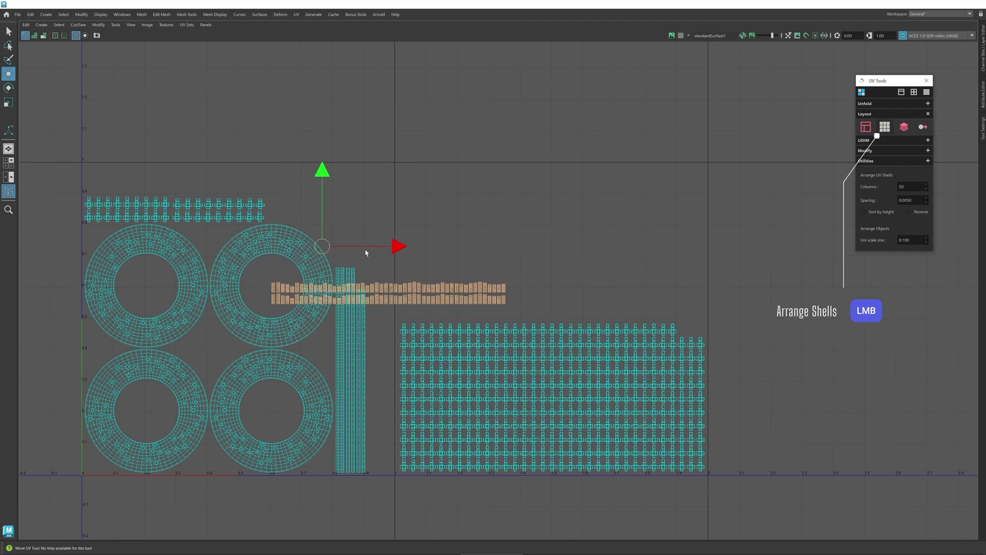
{"action": "left_click_drag", "start_coordinate": [327, 245], "coordinate": [534, 206]}
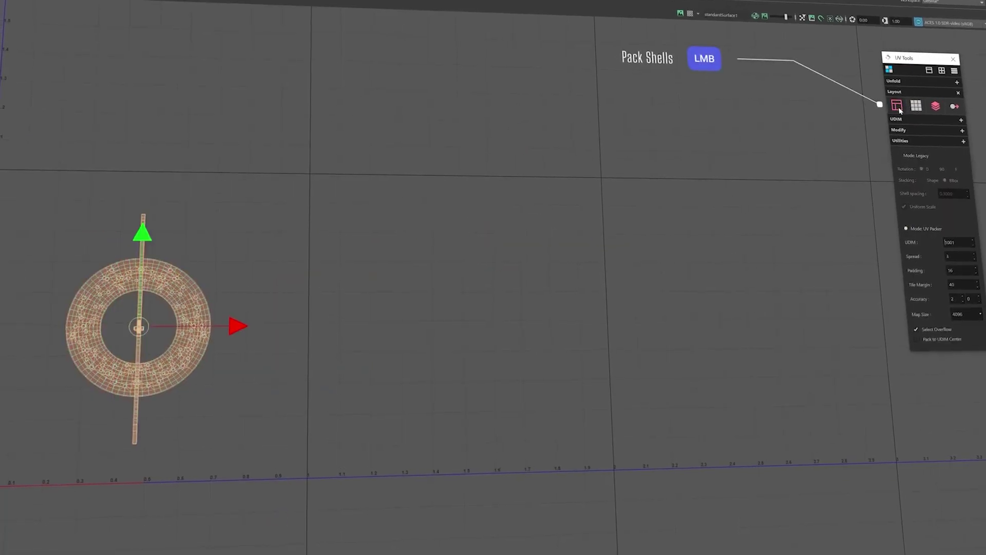
Pack the shells with overflow pushed to tile 1002, then cylindrically unfold and lay out the ring.
{"action": "left_click", "coordinate": [896, 107]}
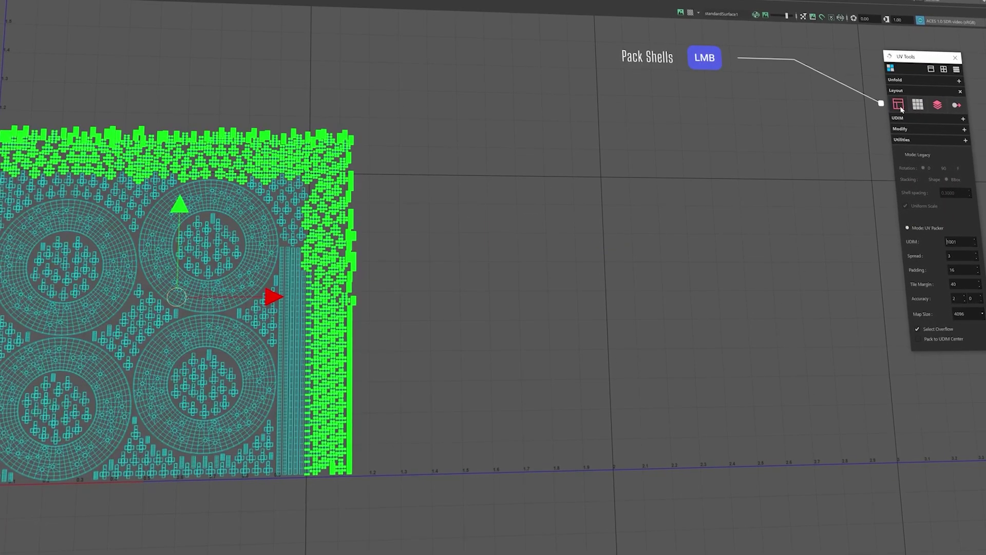
{"action": "left_click", "coordinate": [898, 107], "text": "alt"}
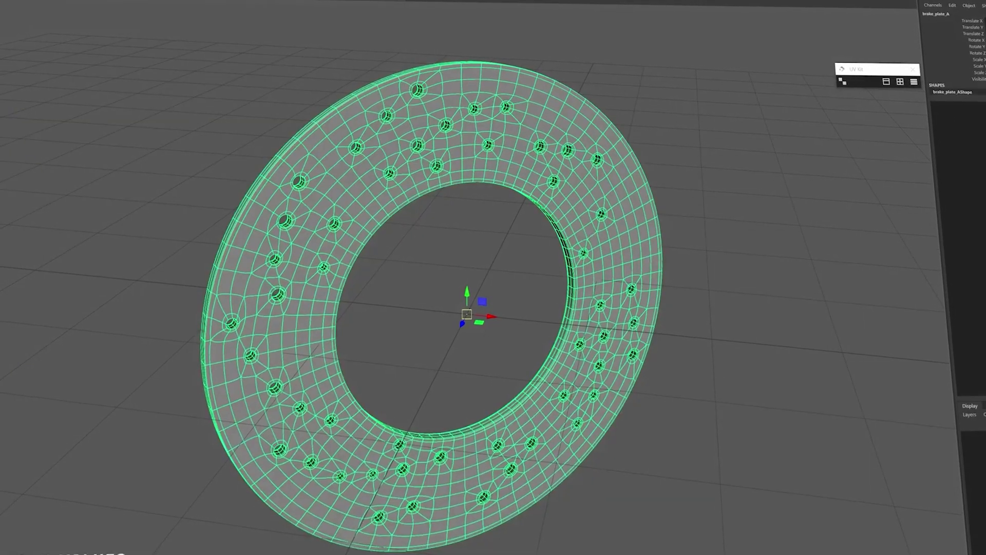
{"action": "right_click_drag", "start_coordinate": [541, 213], "coordinate": [543, 228]}
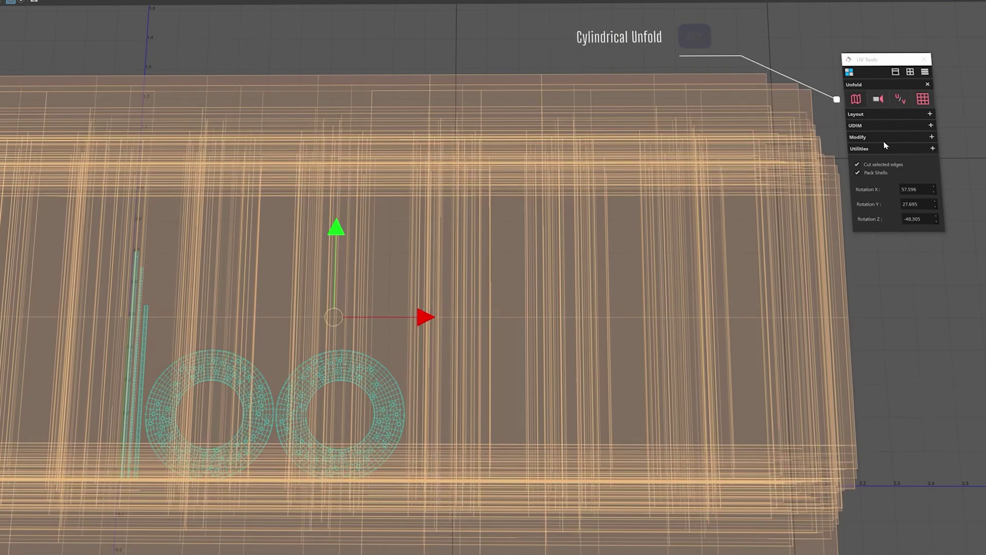
{"action": "left_click", "coordinate": [889, 138]}
{"action": "left_click", "coordinate": [875, 116]}
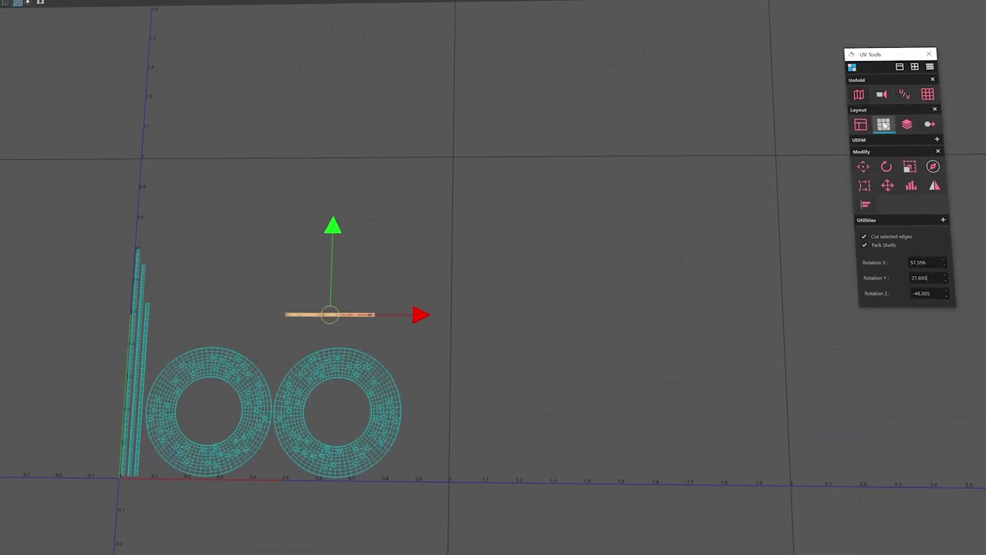
{"action": "left_click", "coordinate": [880, 125]}
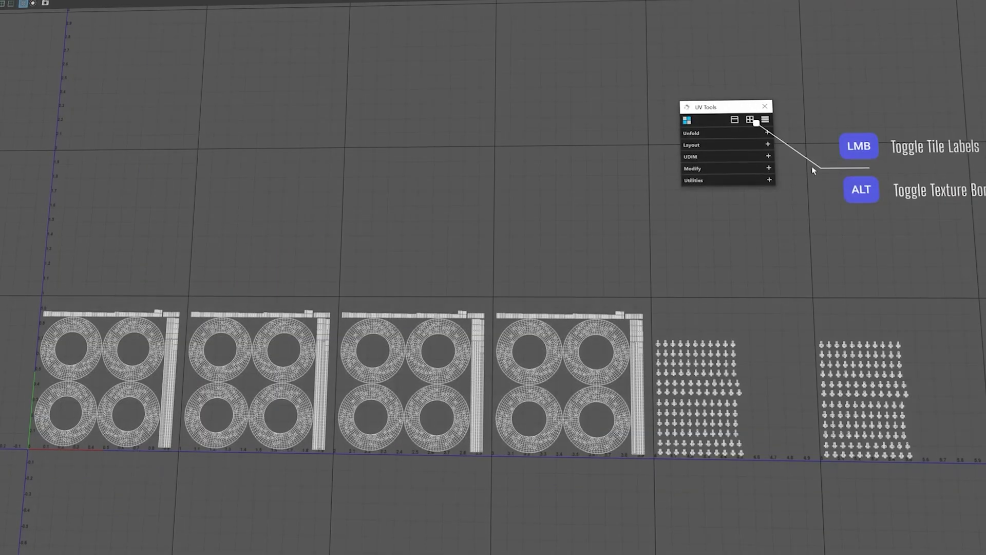
Show UDIM tile labels and texture borders, then pack the front ring's UV layout.
{"action": "left_click", "coordinate": [751, 120]}
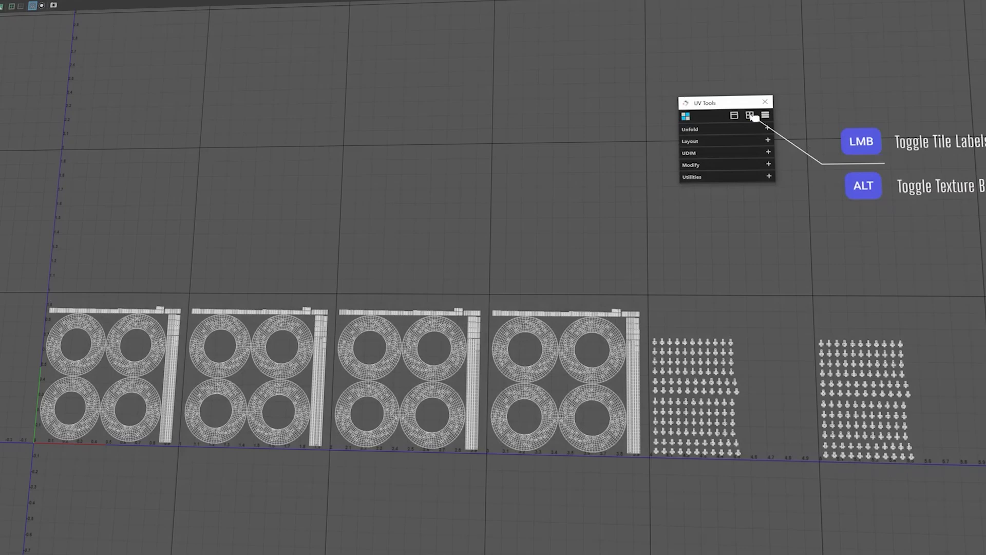
{"action": "left_click", "coordinate": [751, 117], "text": "alt"}
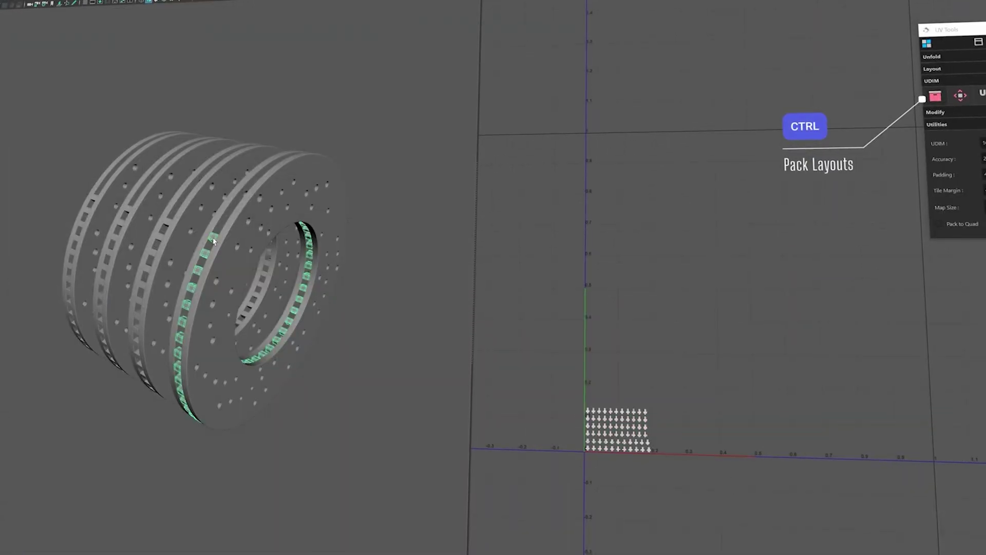
{"action": "left_click", "coordinate": [231, 229]}
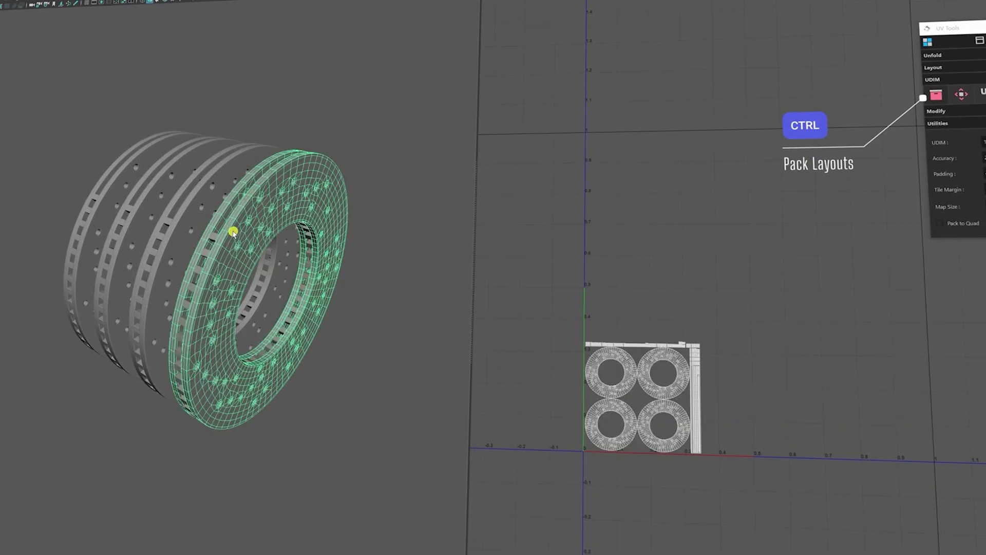
{"action": "left_click", "coordinate": [431, 501]}
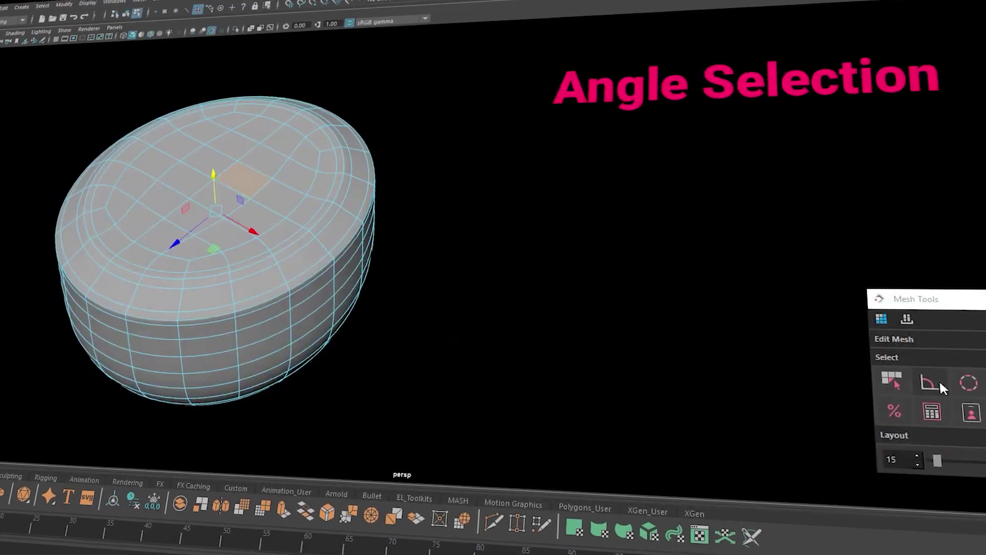
Extract selected cube faces into the offset object C_sphere_Sep2_Ext, then reselect C_sphere_Sep2 in face mode.
{"action": "left_click", "coordinate": [939, 383]}
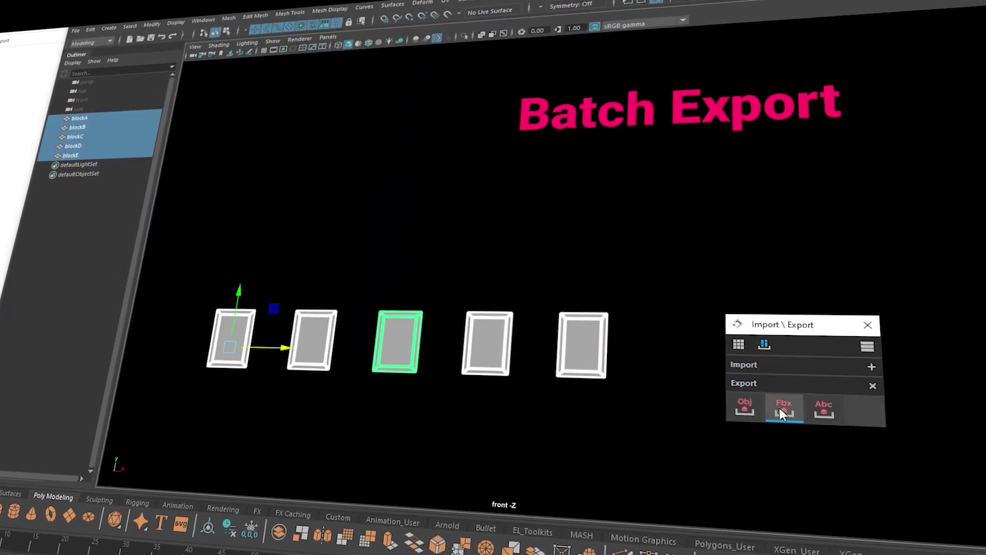
{"action": "left_click", "coordinate": [784, 407]}
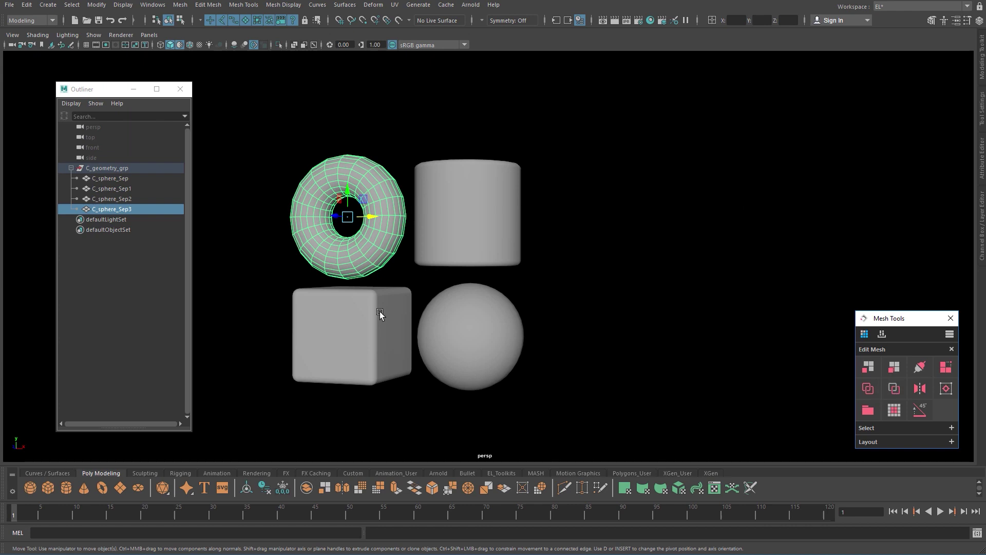
{"action": "left_click", "coordinate": [353, 306]}
{"action": "right_click_drag", "start_coordinate": [352, 303], "coordinate": [312, 309]}
{"action": "left_click", "coordinate": [313, 310]}
{"action": "left_click", "coordinate": [350, 355], "text": "shift"}
{"action": "left_click_drag", "start_coordinate": [349, 355], "coordinate": [410, 324], "text": "alt"}
{"action": "left_click", "coordinate": [894, 388]}
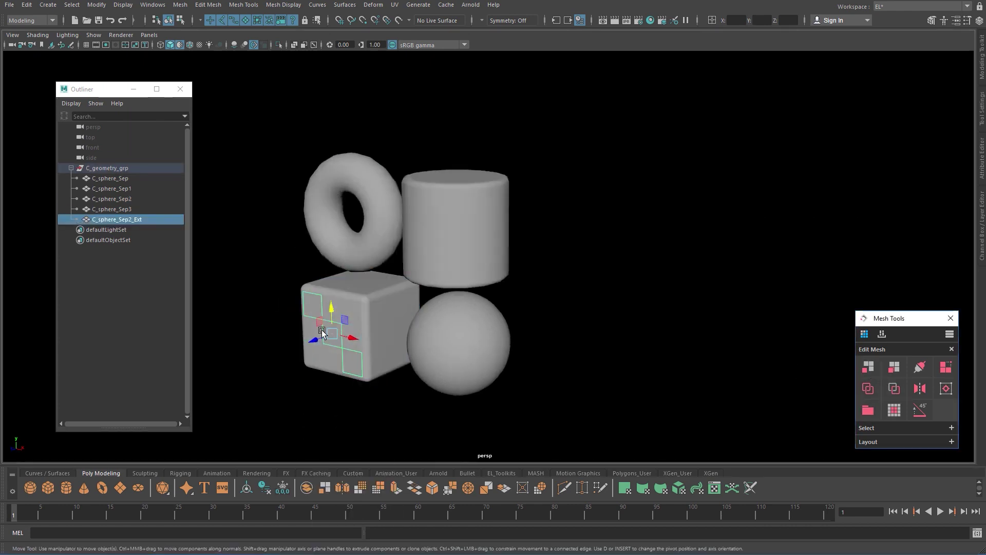
{"action": "left_click", "coordinate": [353, 300]}
{"action": "right_click_drag", "start_coordinate": [353, 301], "coordinate": [350, 310]}
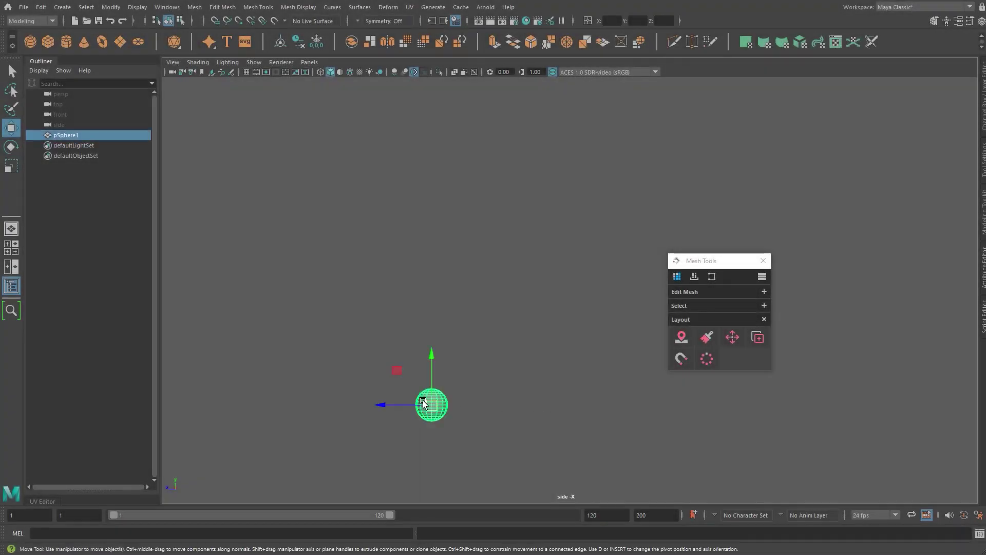
Raise the sphere's pivot and duplicate it around the pivot into 7 copies at 21 degrees.
{"action": "left_click_drag", "start_coordinate": [429, 363], "coordinate": [443, 247]}
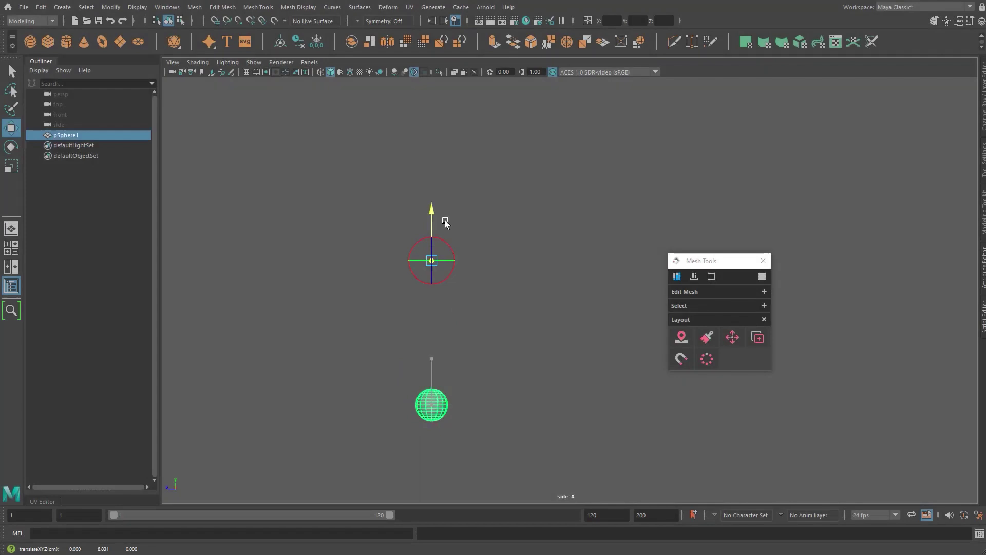
{"action": "key", "text": "d"}
{"action": "left_click", "coordinate": [707, 359]}
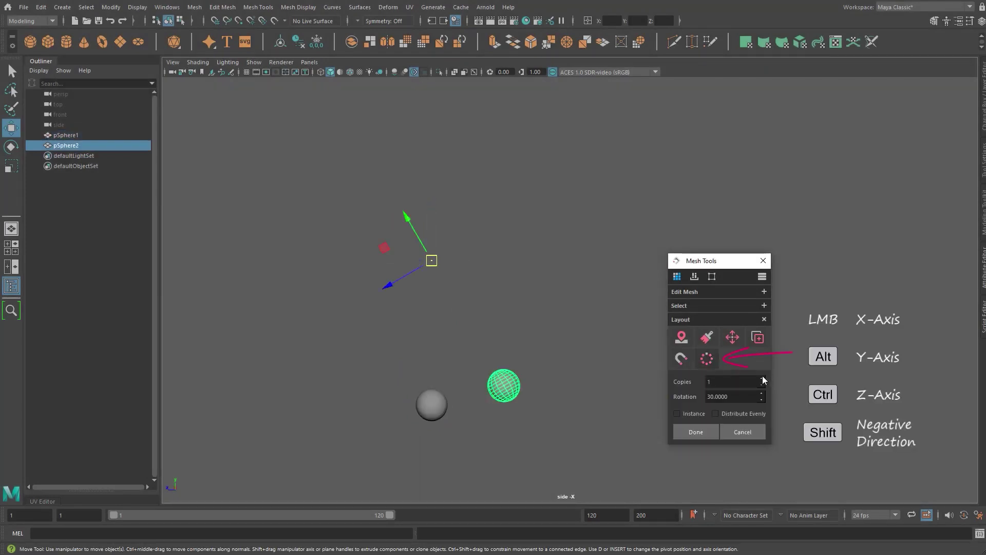
{"action": "left_click", "coordinate": [762, 379]}
{"action": "left_click", "coordinate": [762, 379]}
{"action": "left_click", "coordinate": [762, 379]}
{"action": "left_click", "coordinate": [762, 379]}
{"action": "left_click", "coordinate": [762, 378]}
{"action": "left_click", "coordinate": [762, 379]}
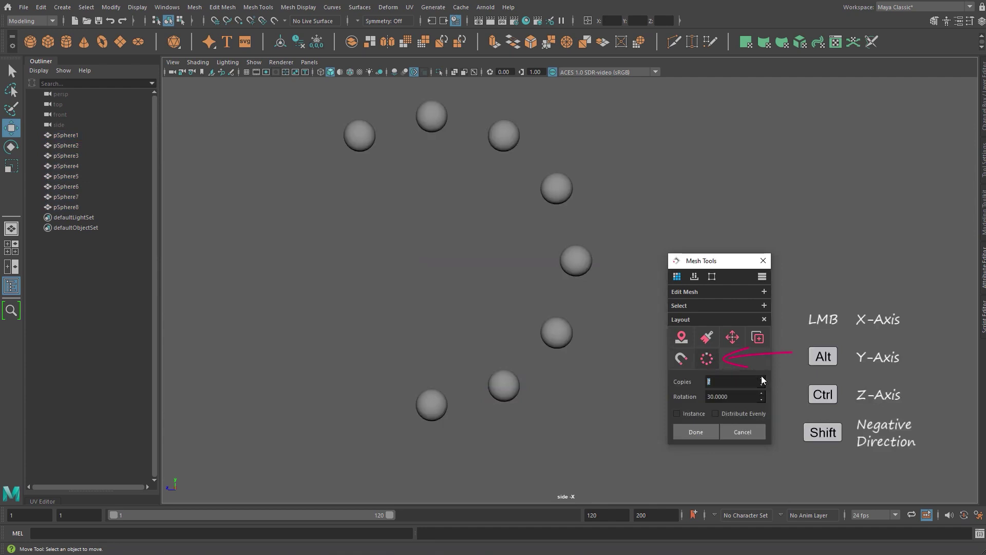
{"action": "left_click", "coordinate": [762, 401]}
{"action": "left_click", "coordinate": [762, 401]}
{"action": "left_click", "coordinate": [762, 400]}
{"action": "left_click", "coordinate": [762, 401]}
{"action": "left_click", "coordinate": [762, 401]}
{"action": "left_click", "coordinate": [762, 400]}
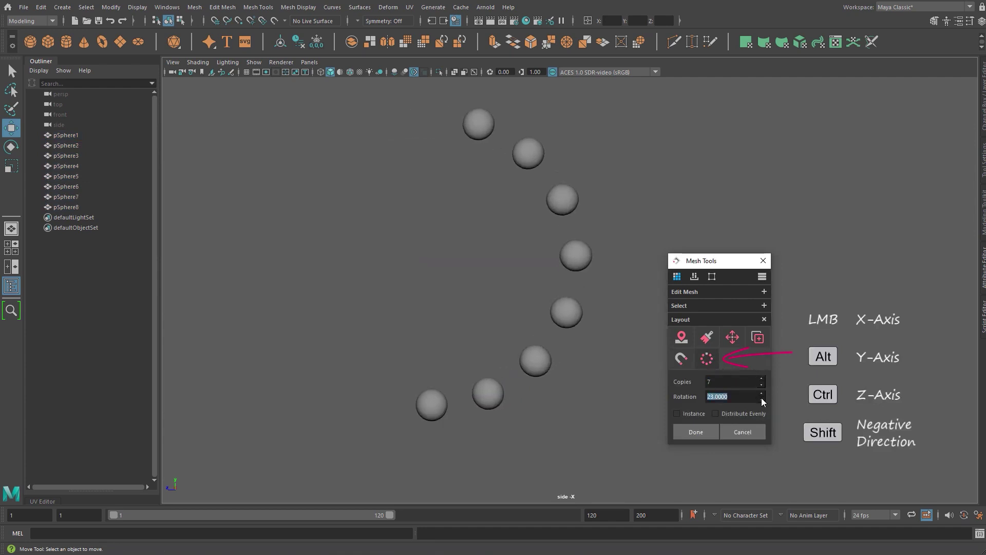
{"action": "left_click", "coordinate": [762, 401]}
{"action": "left_click", "coordinate": [762, 401]}
Spread the sphere copies evenly around a full circle and increase them to 11.
{"action": "left_click", "coordinate": [715, 414]}
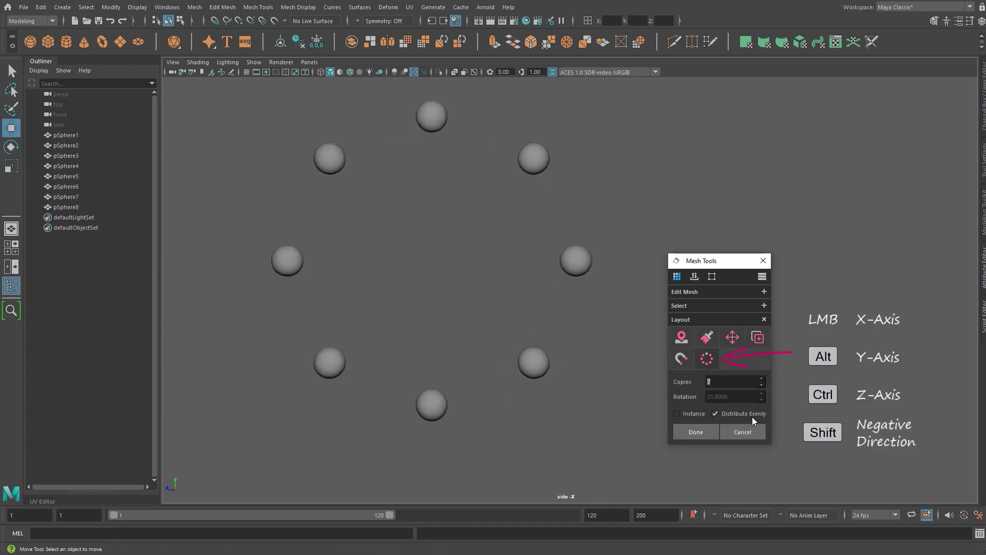
{"action": "left_click", "coordinate": [762, 379]}
{"action": "left_click", "coordinate": [762, 379]}
{"action": "left_click", "coordinate": [762, 379]}
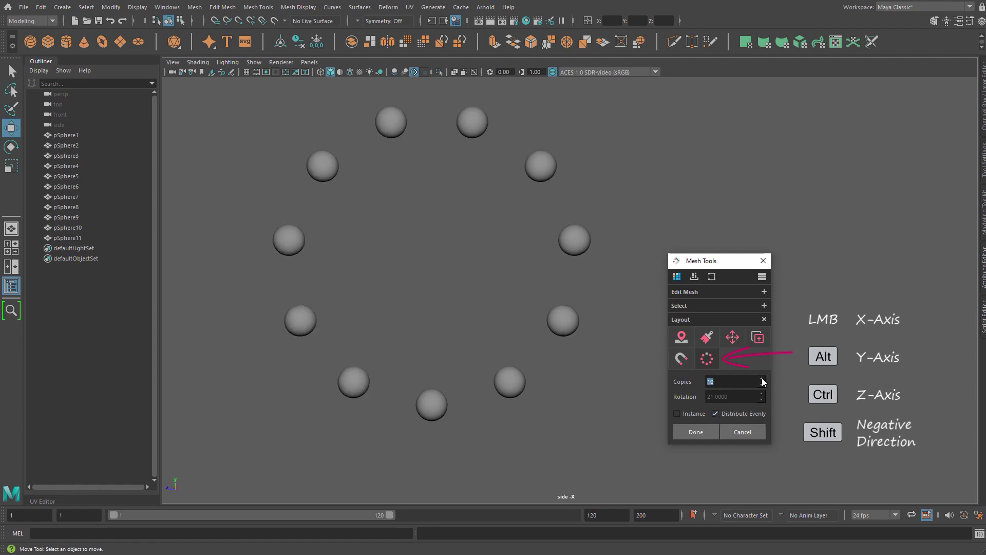
{"action": "left_click", "coordinate": [762, 379]}
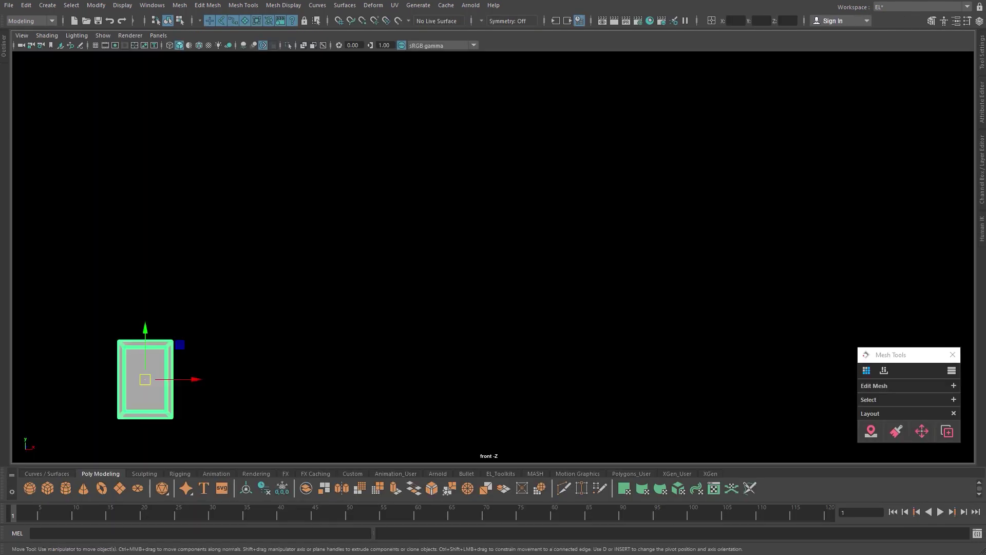
Duplicate the box to the right into a row of eight boxes.
{"action": "left_click", "coordinate": [954, 436]}
{"action": "left_click", "coordinate": [953, 435]}
{"action": "left_click", "coordinate": [954, 435]}
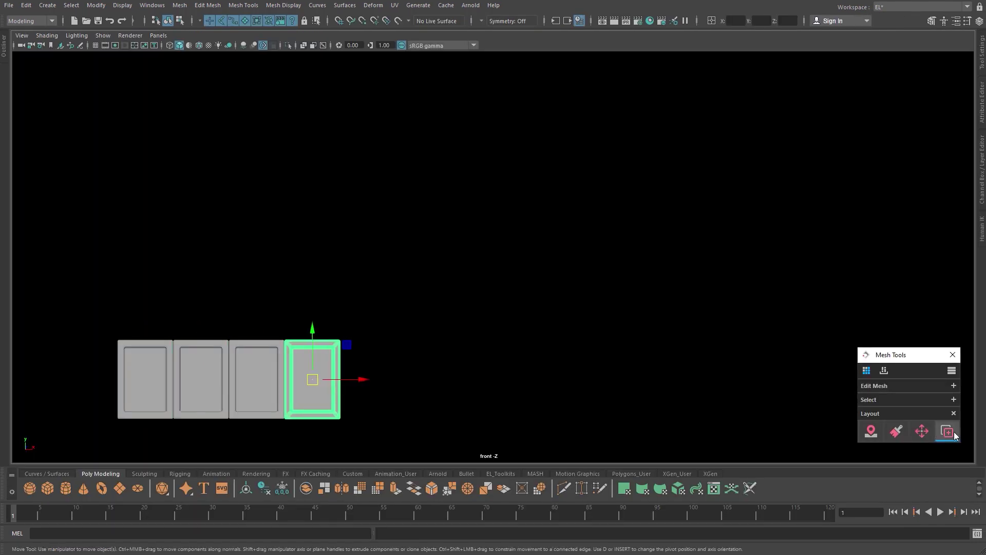
{"action": "left_click", "coordinate": [954, 435]}
{"action": "left_click", "coordinate": [953, 435]}
{"action": "left_click", "coordinate": [954, 436]}
{"action": "left_click", "coordinate": [953, 436]}
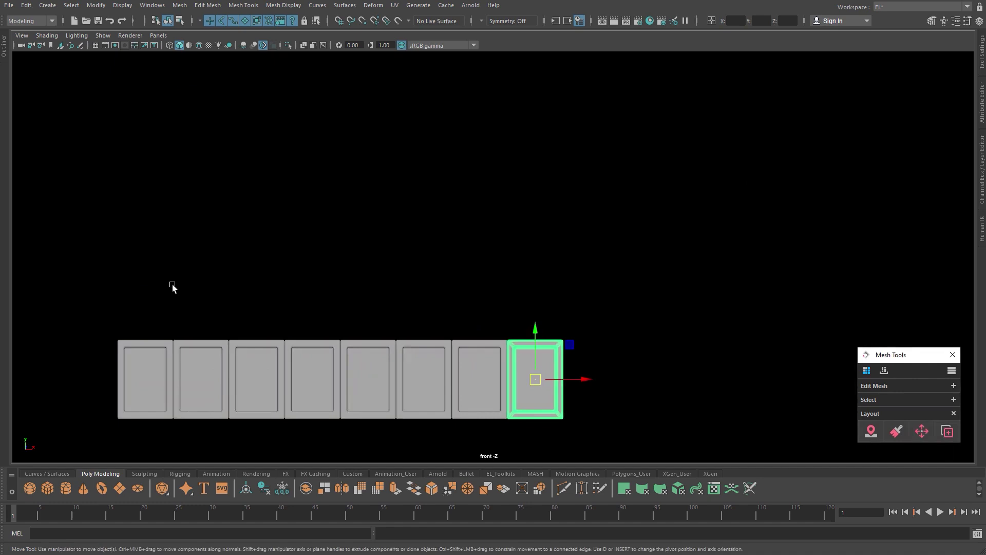
Group the eight boxes and duplicate the group upward into four rows.
{"action": "left_click_drag", "start_coordinate": [117, 292], "coordinate": [596, 445]}
{"action": "key", "text": "ctrl+g"}
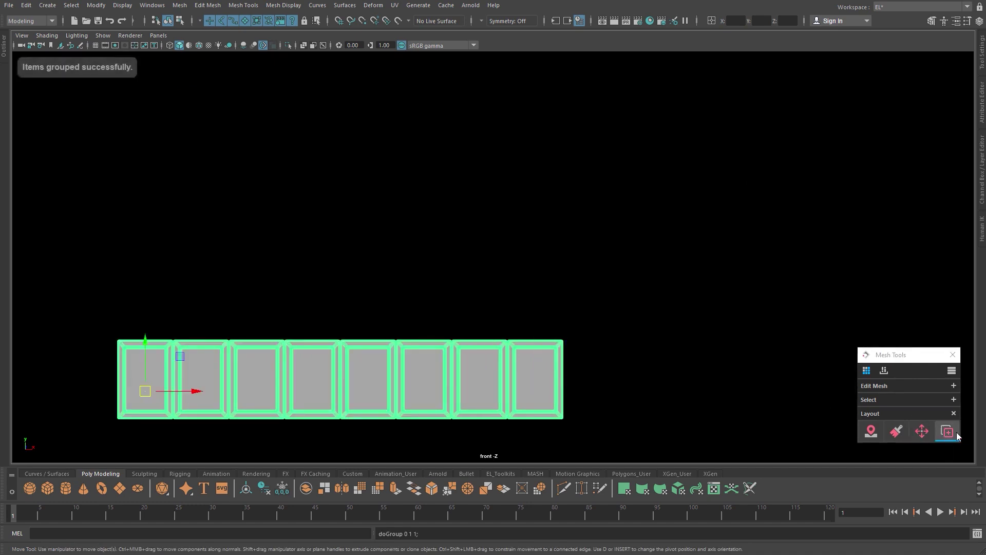
{"action": "left_click", "coordinate": [948, 434]}
{"action": "left_click", "coordinate": [949, 433]}
{"action": "left_click", "coordinate": [949, 433]}
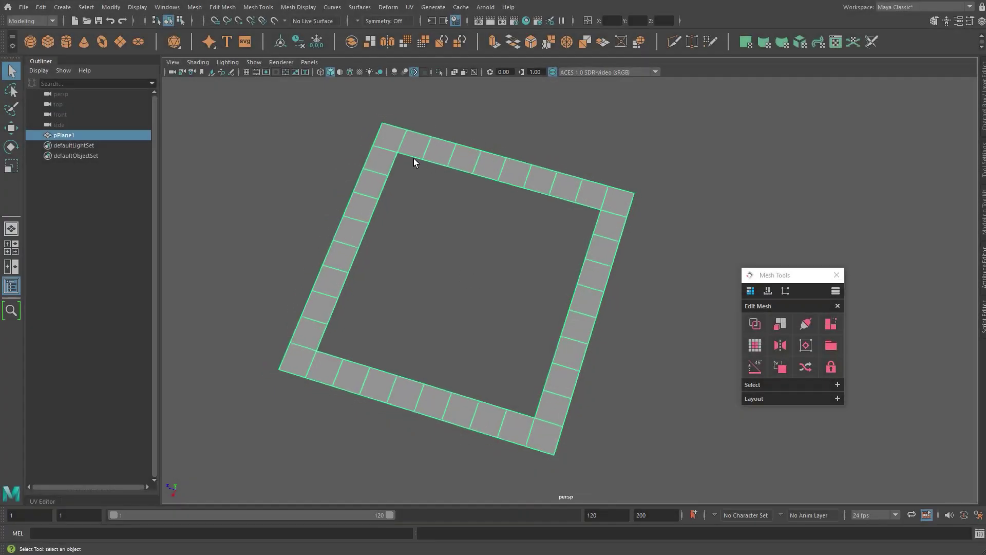
Select the arch's hole border edges in edge mode and Grid Fill the hole with new faces.
{"action": "key", "text": "F10"}
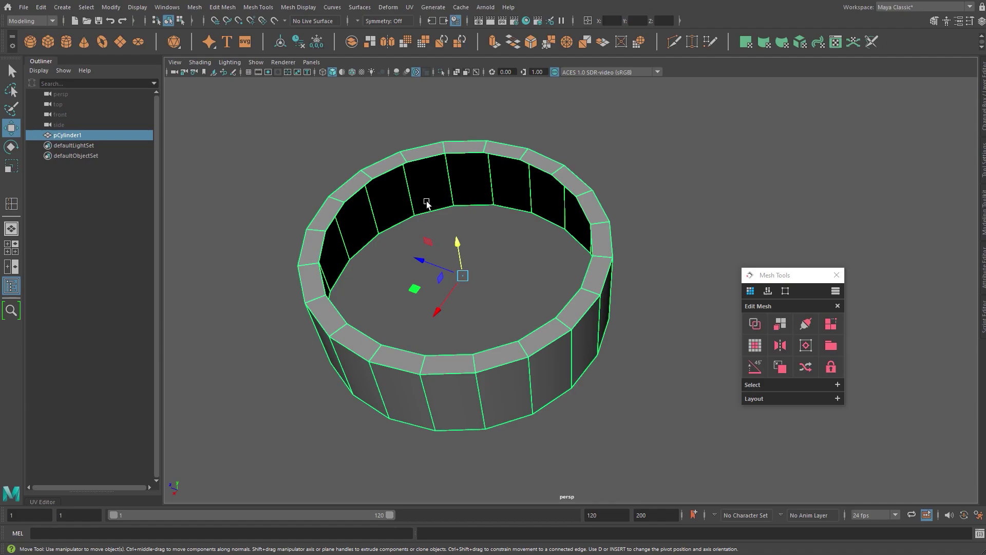
{"action": "right_click_drag", "start_coordinate": [400, 171], "coordinate": [401, 143]}
{"action": "left_click", "coordinate": [392, 167]}
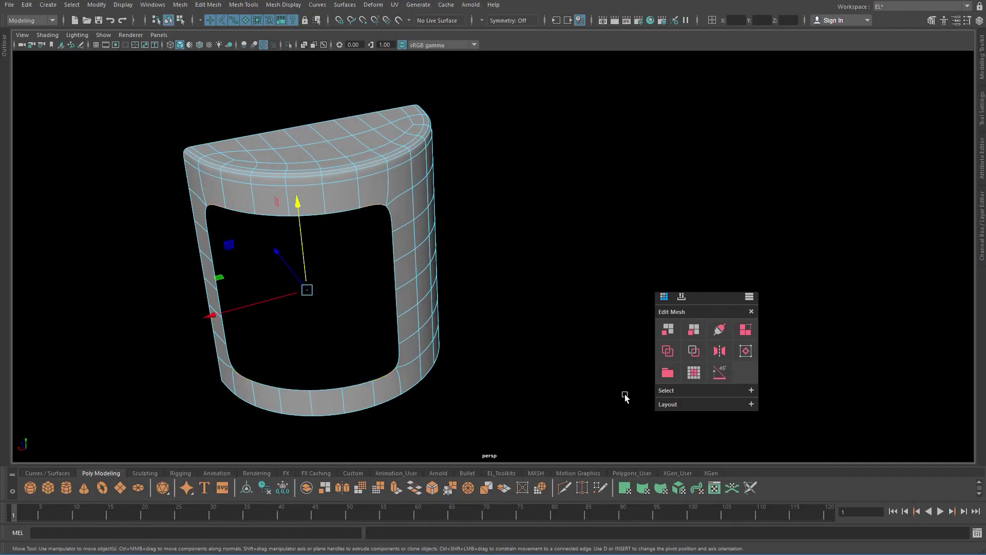
{"action": "left_click", "coordinate": [698, 376]}
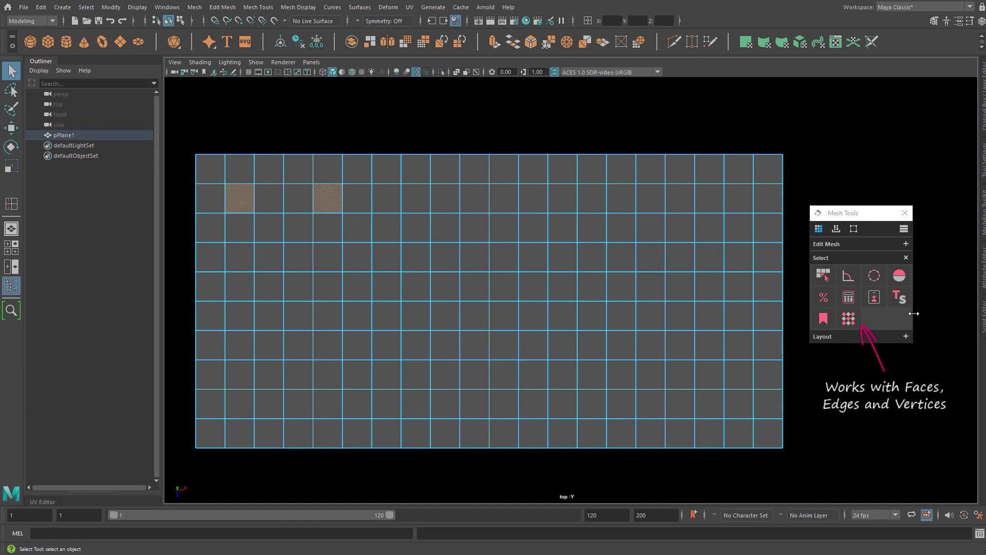
Repeat the face spacing pattern along the row and down the column, then pattern-select sphere edges.
{"action": "left_click", "coordinate": [848, 319]}
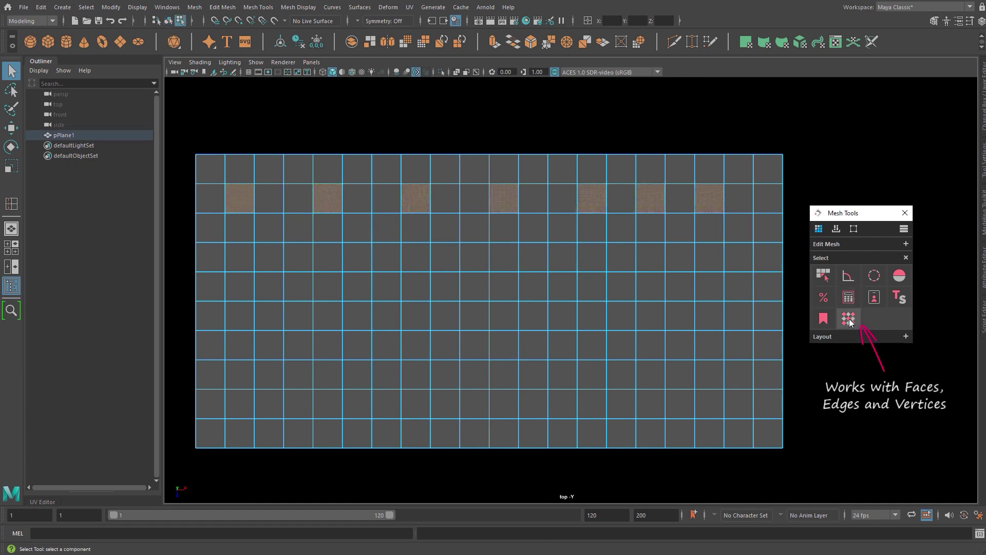
{"action": "left_click", "coordinate": [709, 227], "text": "shift"}
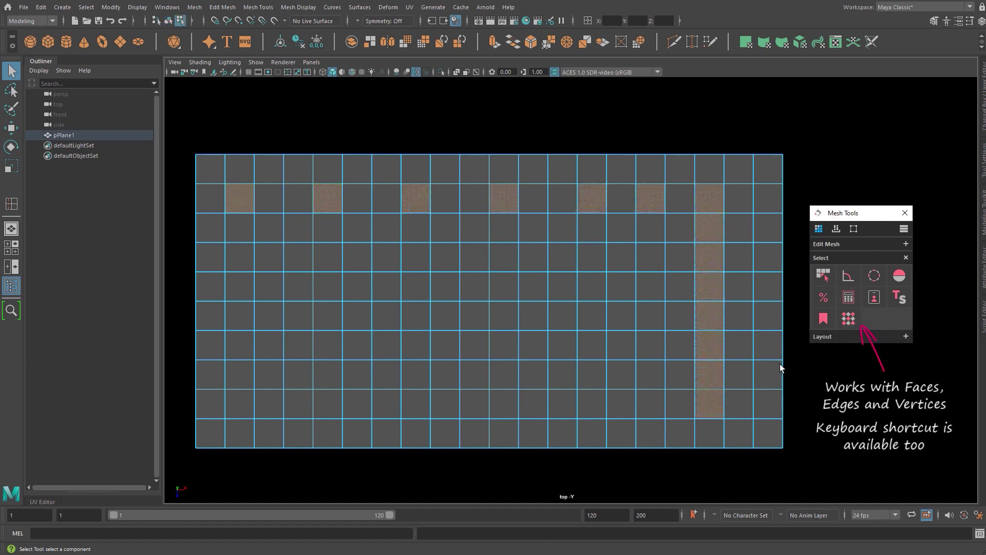
{"action": "left_click", "coordinate": [651, 403], "text": "shift"}
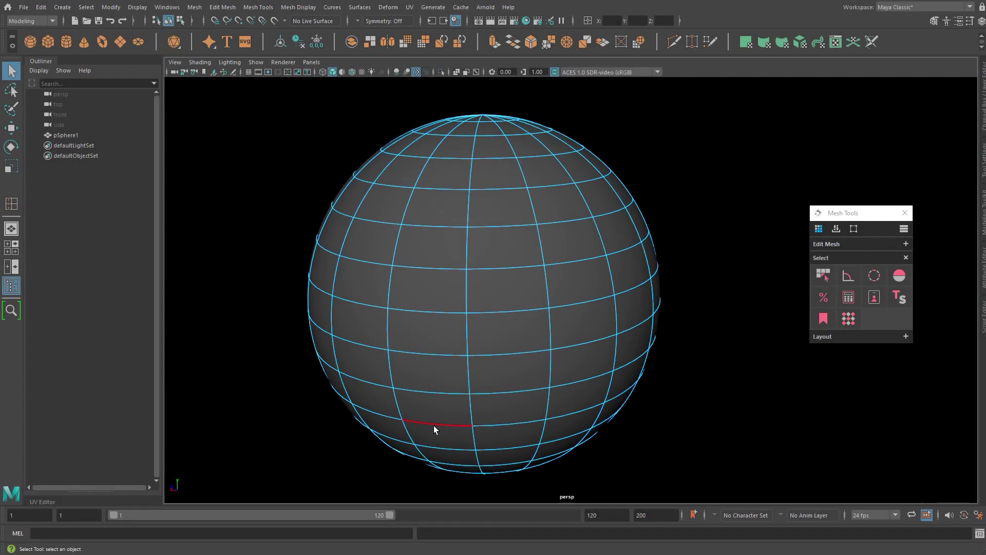
{"action": "left_click", "coordinate": [434, 425]}
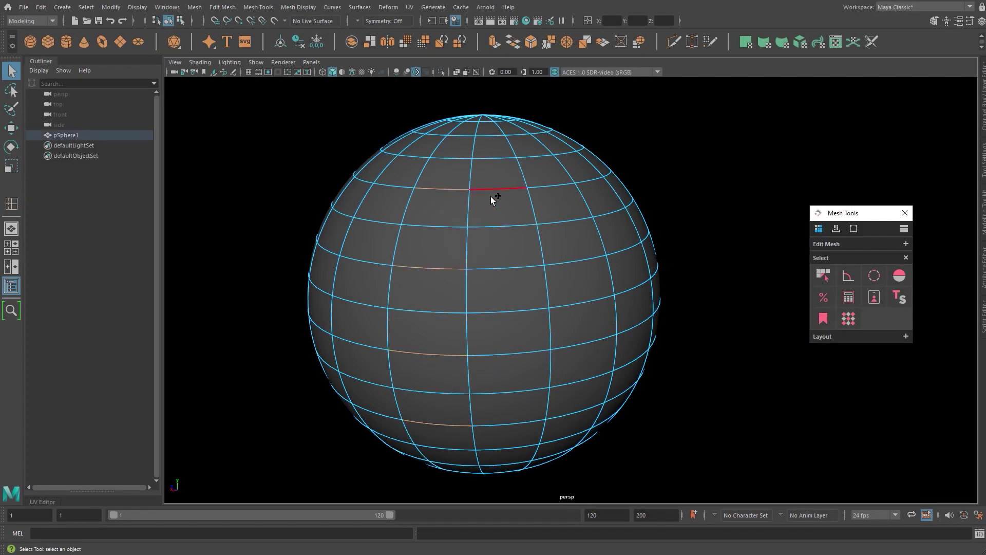
{"action": "left_click_drag", "start_coordinate": [663, 273], "coordinate": [670, 187], "text": "alt"}
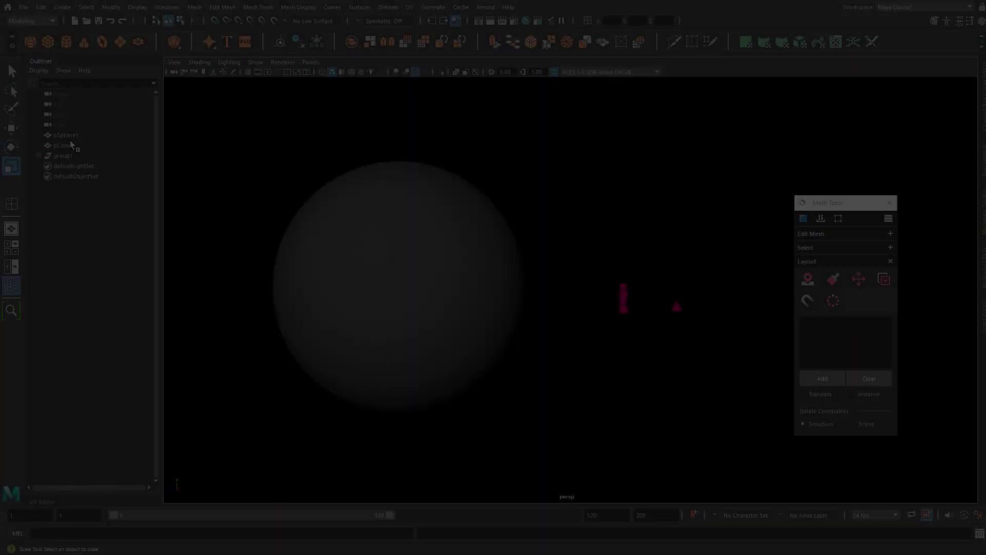
Replace the Layout scatter list with pCone1 and group1, and pick both entries.
{"action": "left_click", "coordinate": [70, 144]}
{"action": "left_click", "coordinate": [63, 156], "text": "ctrl"}
{"action": "left_click", "coordinate": [885, 378]}
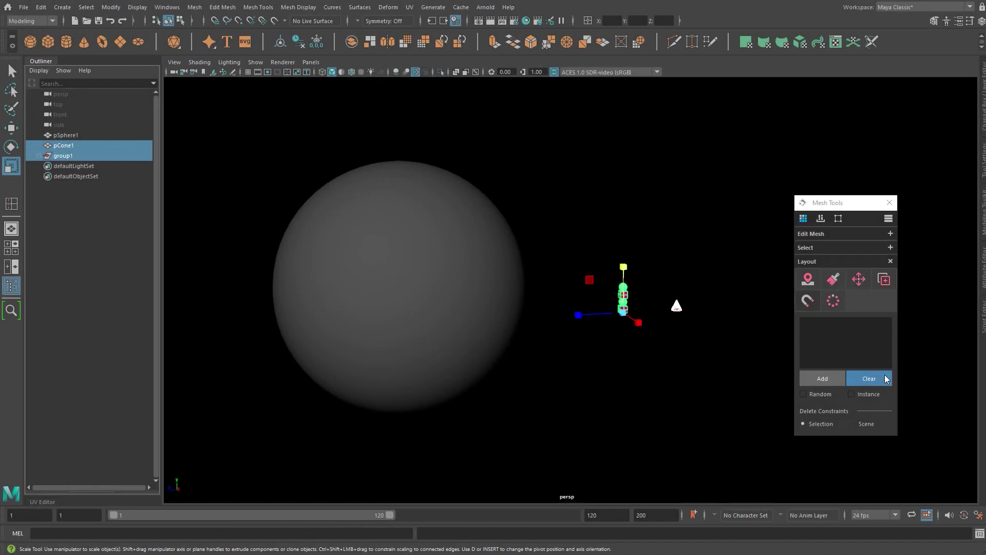
{"action": "left_click", "coordinate": [824, 380]}
{"action": "left_click", "coordinate": [811, 321]}
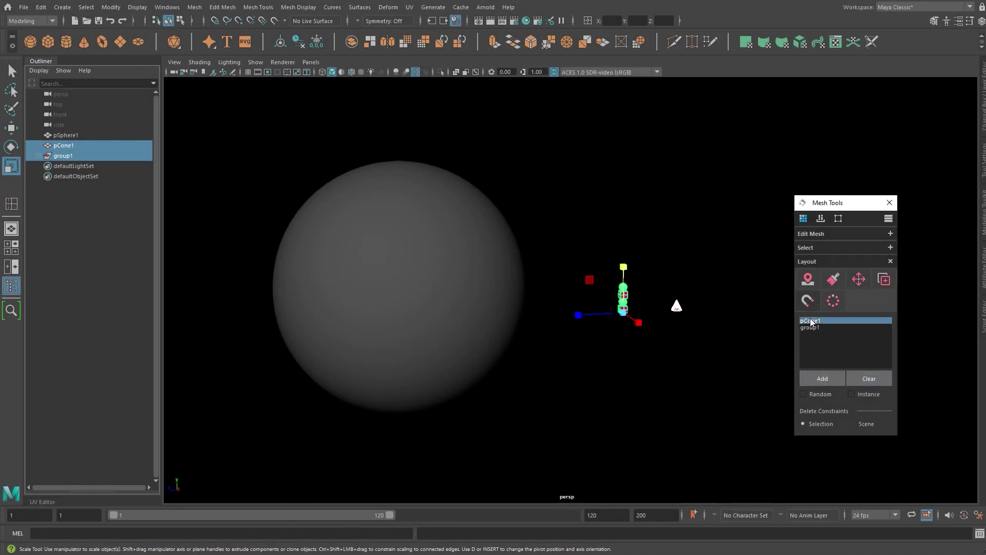
{"action": "left_click", "coordinate": [811, 328], "text": "shift"}
Scatter the cones onto selected sphere faces, then delete the leftover snap locators group.
{"action": "left_click", "coordinate": [473, 261]}
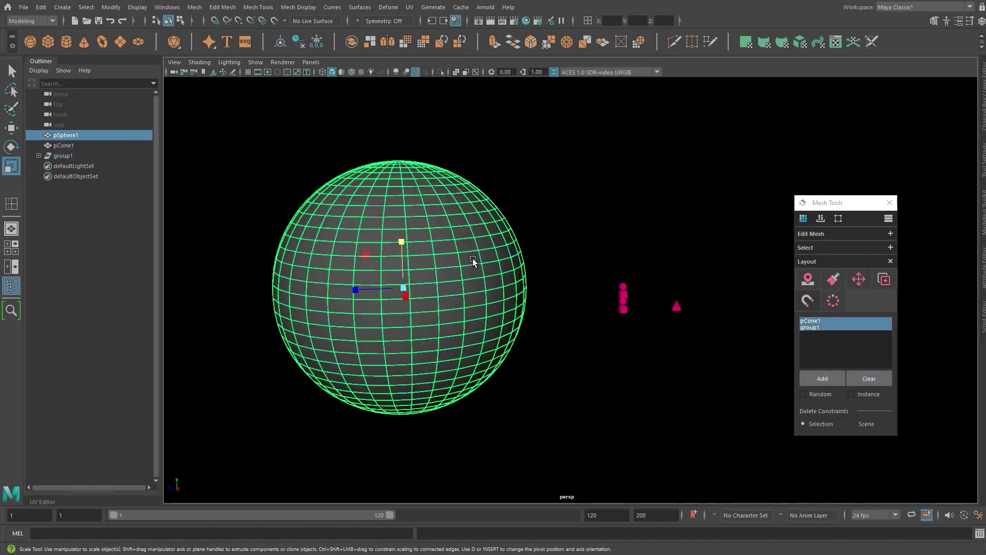
{"action": "right_click_drag", "start_coordinate": [473, 261], "coordinate": [474, 291]}
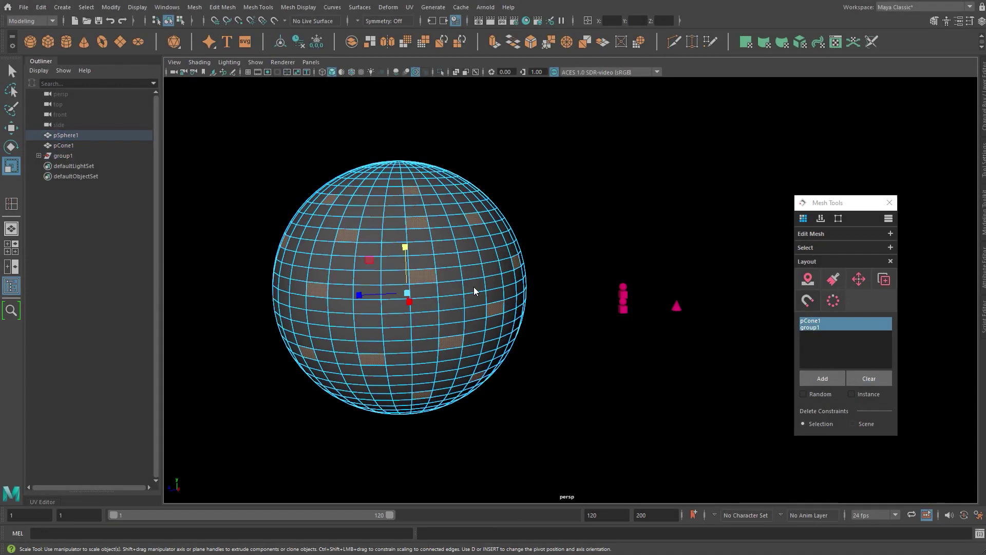
{"action": "left_click", "coordinate": [808, 302]}
{"action": "left_click_drag", "start_coordinate": [591, 218], "coordinate": [623, 211], "text": "alt"}
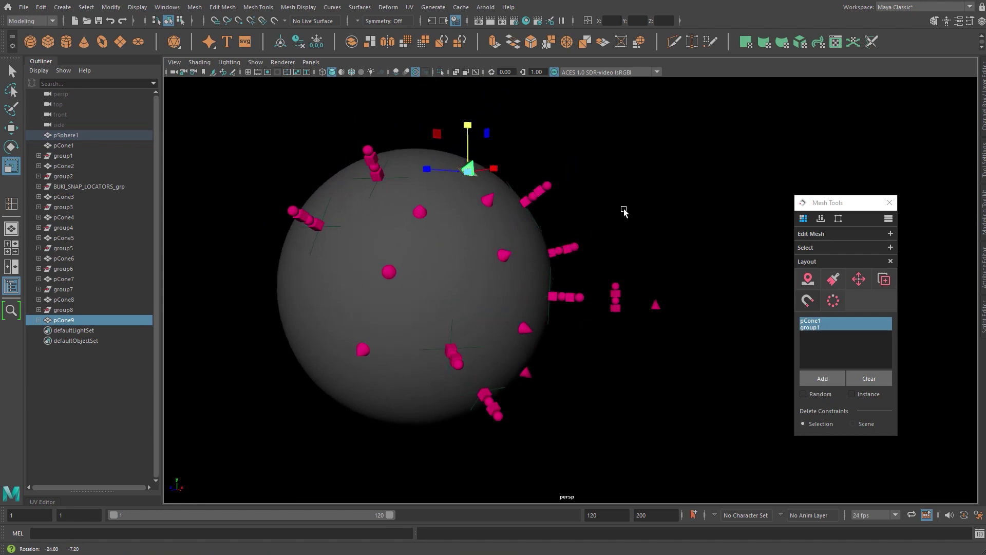
{"action": "left_click", "coordinate": [809, 303]}
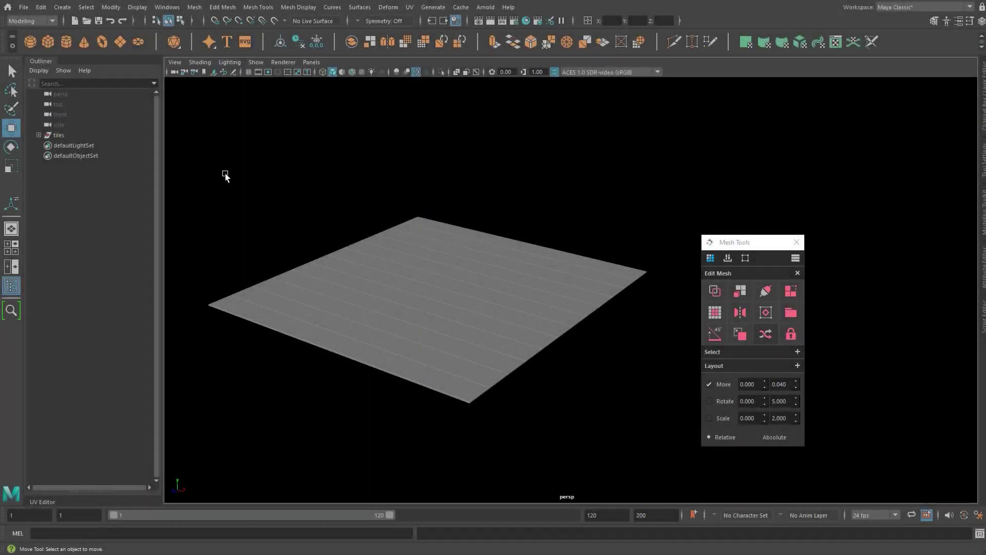
Randomize the tiled plane's tile offsets and sizes twice, checking them from a low angle.
{"action": "left_click_drag", "start_coordinate": [187, 148], "coordinate": [667, 437]}
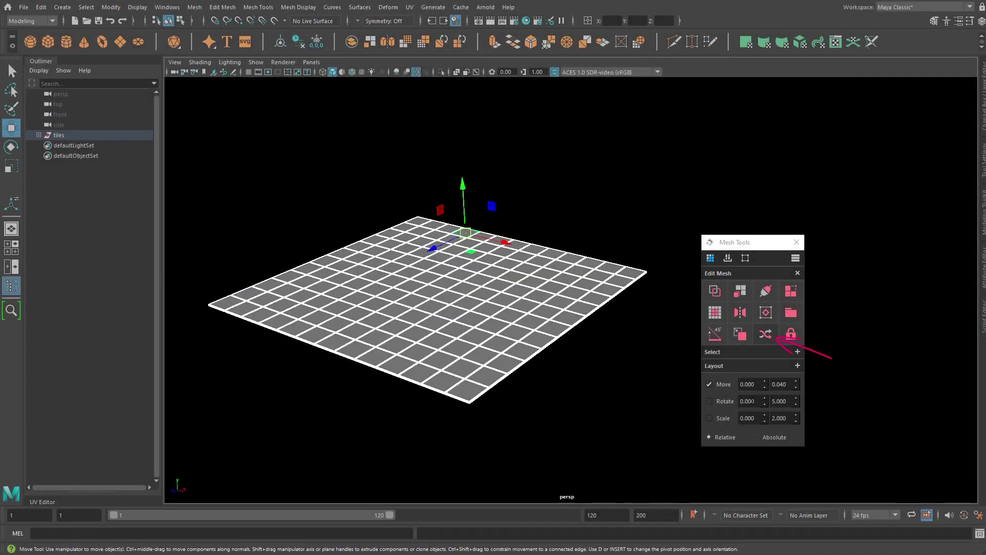
{"action": "left_click", "coordinate": [765, 336]}
{"action": "mouse_move", "coordinate": [591, 328]}
{"action": "left_mouse_down", "text": "alt"}
{"action": "mouse_move", "coordinate": [522, 294]}
{"action": "mouse_move", "coordinate": [513, 311]}
{"action": "mouse_move", "coordinate": [453, 282]}
{"action": "left_mouse_up", "text": "alt"}
{"action": "left_click", "coordinate": [522, 294]}
{"action": "left_click_drag", "start_coordinate": [275, 250], "coordinate": [585, 390]}
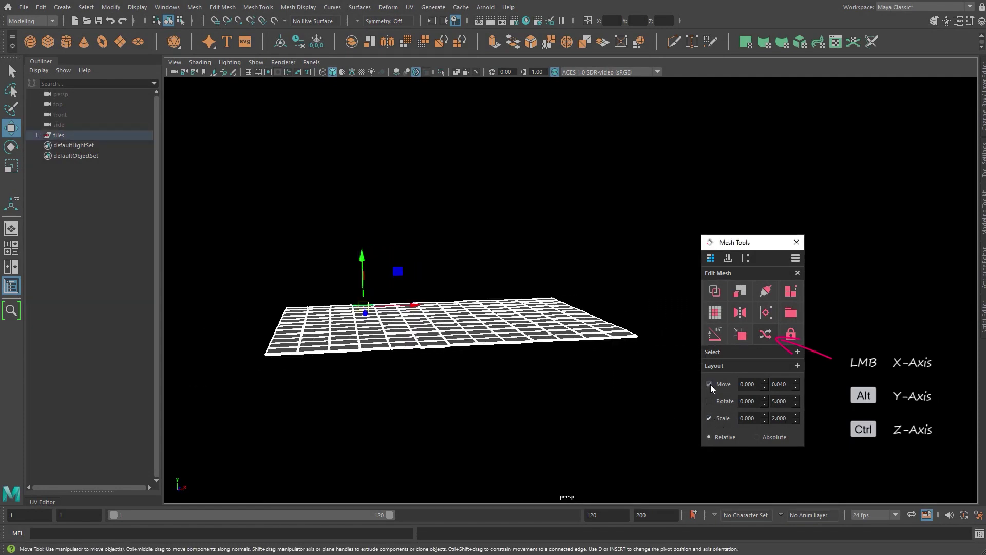
{"action": "left_click", "coordinate": [766, 335]}
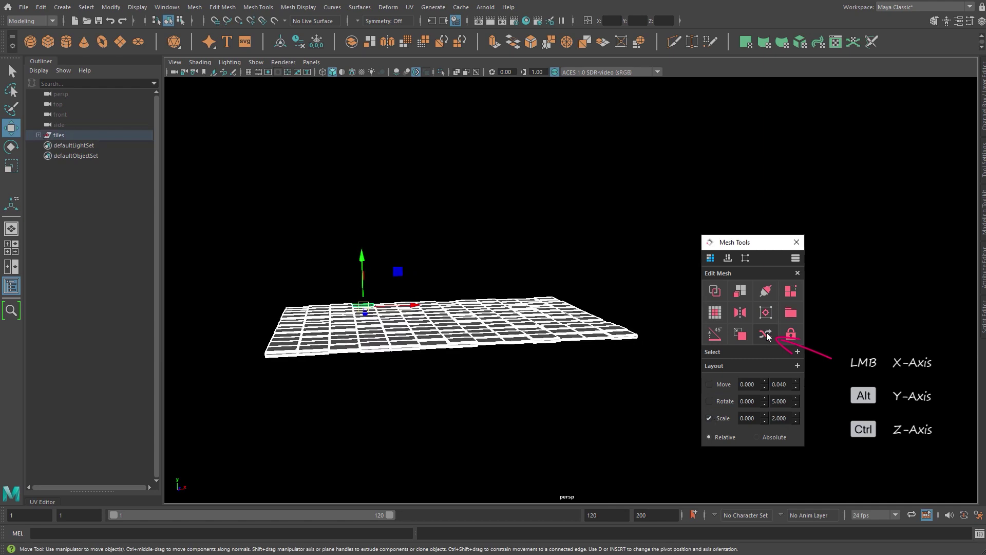
{"action": "left_click", "coordinate": [674, 351]}
{"action": "mouse_move", "coordinate": [548, 325]}
{"action": "left_mouse_down", "text": "alt"}
{"action": "mouse_move", "coordinate": [478, 347]}
{"action": "mouse_move", "coordinate": [521, 361]}
{"action": "mouse_move", "coordinate": [473, 363]}
{"action": "mouse_move", "coordinate": [508, 387]}
{"action": "left_mouse_up", "text": "alt"}
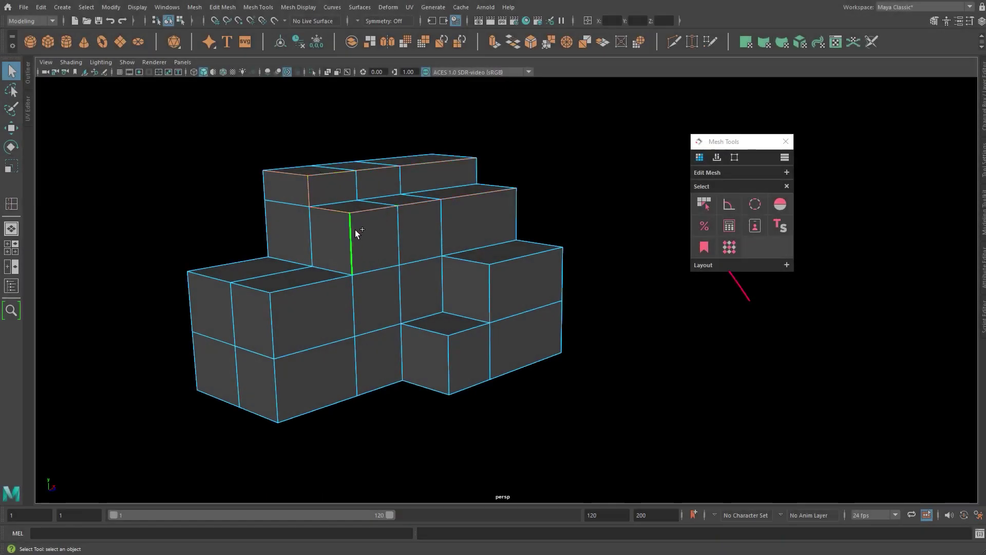
Store two cubes and some sphere faces as quick selection sets, then recall each set.
{"action": "left_click_drag", "start_coordinate": [355, 230], "coordinate": [241, 276], "text": "alt"}
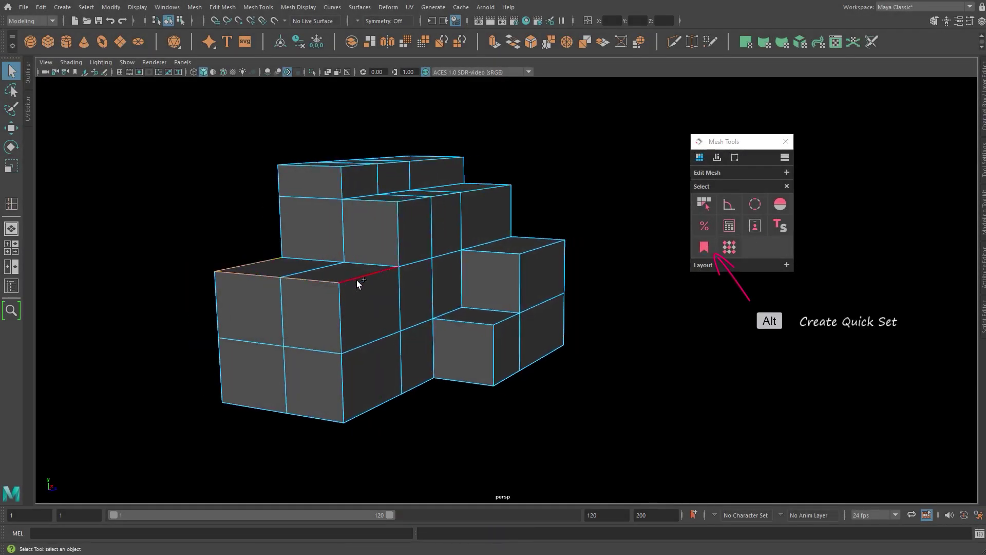
{"action": "left_click", "coordinate": [699, 249], "text": "alt"}
{"action": "mouse_move", "coordinate": [668, 293]}
{"action": "left_mouse_down", "text": "alt"}
{"action": "mouse_move", "coordinate": [633, 339]}
{"action": "mouse_move", "coordinate": [668, 308]}
{"action": "left_mouse_up", "text": "alt"}
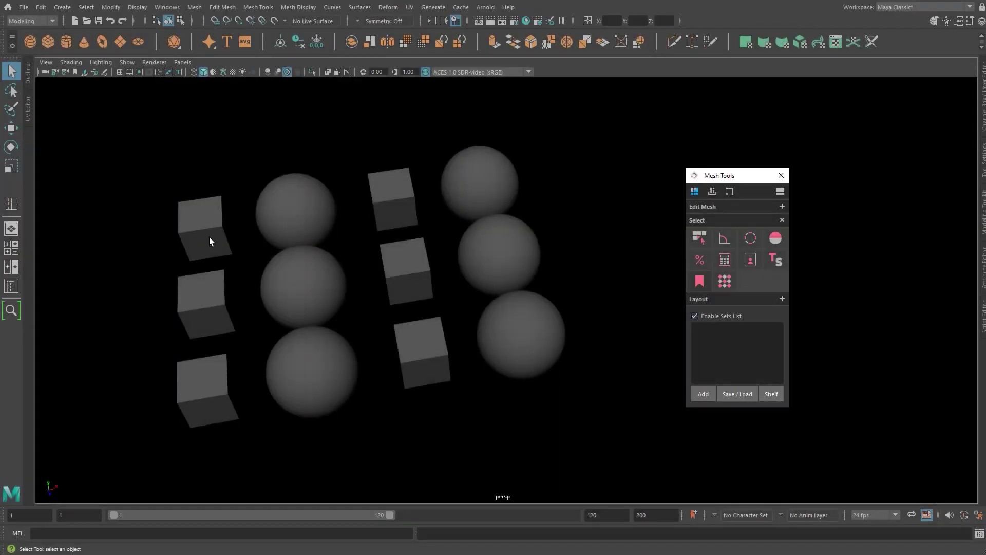
{"action": "left_click", "coordinate": [209, 238]}
{"action": "left_click", "coordinate": [205, 302], "text": "shift"}
{"action": "left_click", "coordinate": [670, 356]}
{"action": "right_click_drag", "start_coordinate": [483, 196], "coordinate": [506, 194]}
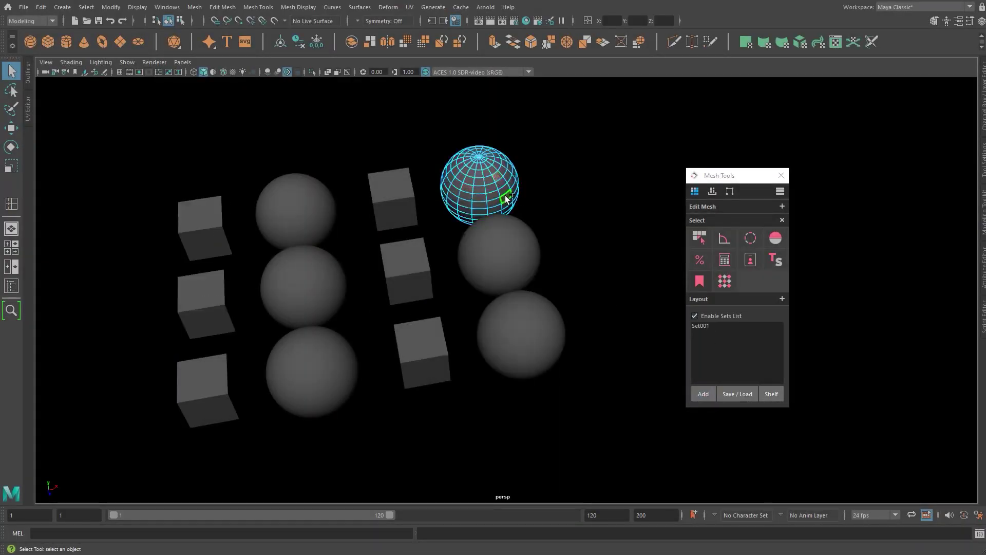
{"action": "left_click", "coordinate": [700, 326]}
{"action": "left_click", "coordinate": [700, 332]}
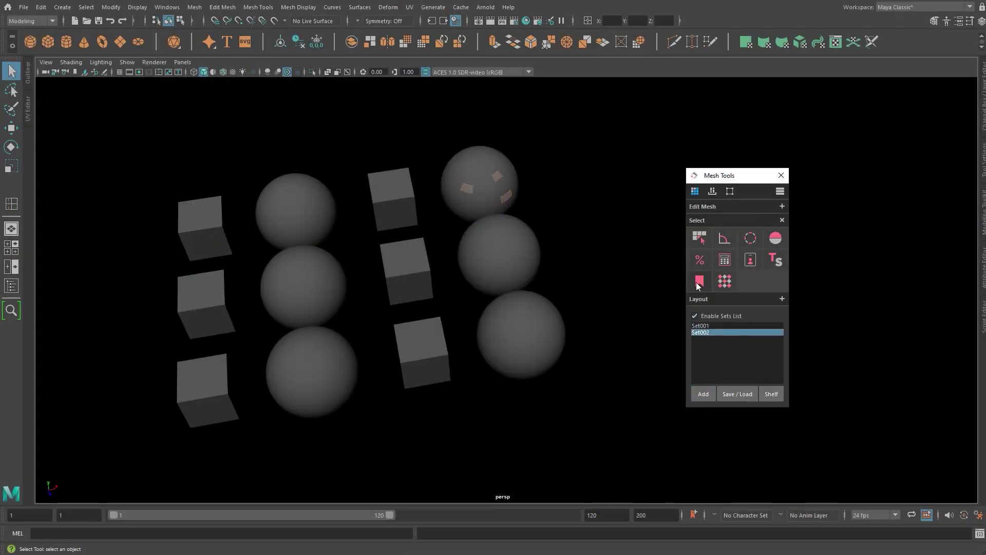
Save the selection sets to sets.json, then start loading them back.
{"action": "left_click", "coordinate": [737, 394]}
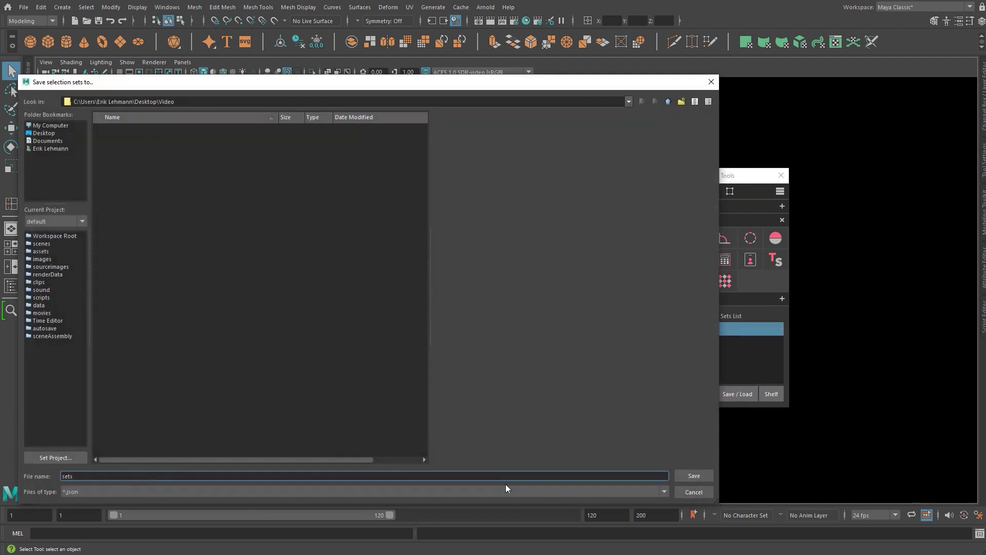
{"action": "key", "text": "Return"}
{"action": "key", "text": "Delete"}
{"action": "left_click", "coordinate": [737, 393]}
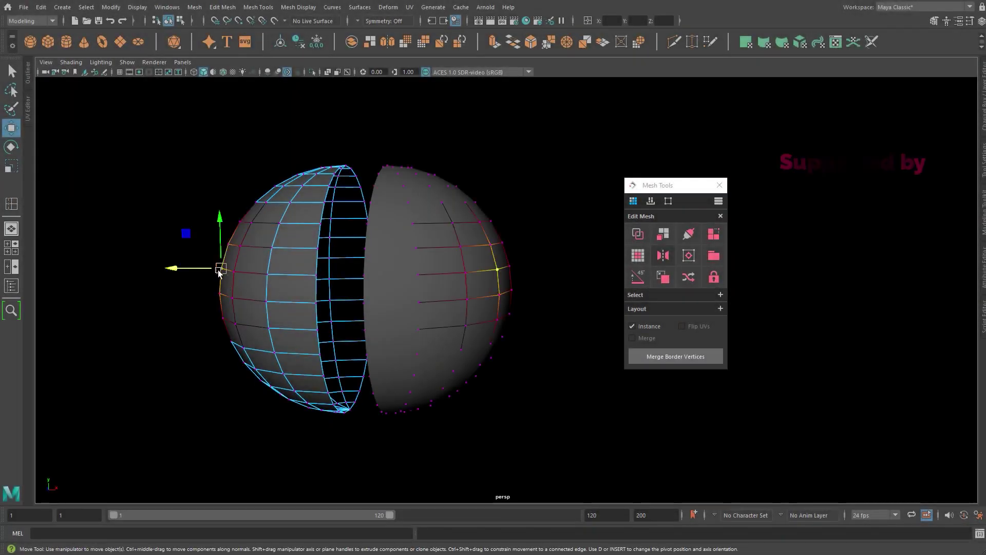
Move a vertex so its mirrored instance follows, then place a new cone and raise it.
{"action": "left_click_drag", "start_coordinate": [219, 269], "coordinate": [209, 267]}
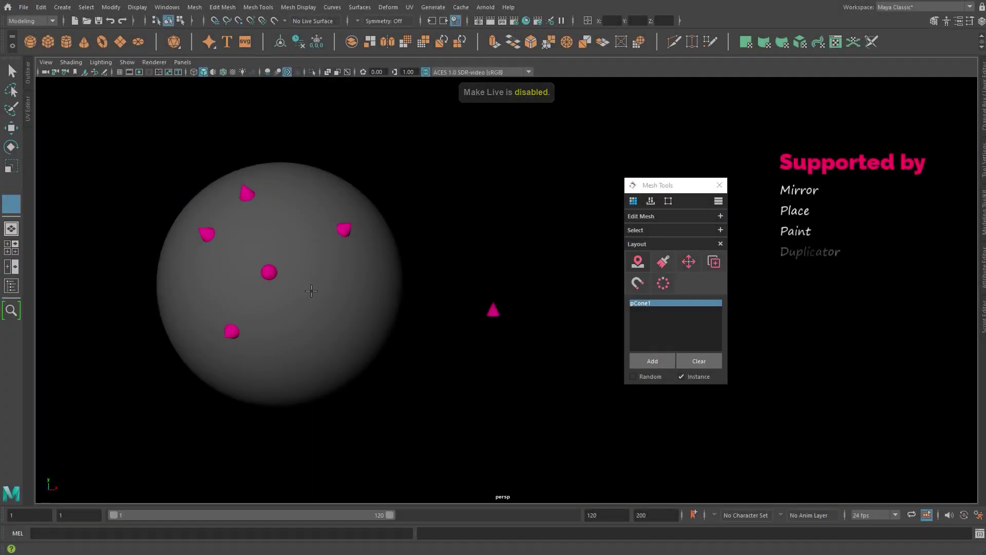
{"action": "left_click", "coordinate": [349, 317]}
{"action": "key", "text": "w"}
{"action": "right_click", "coordinate": [491, 305]}
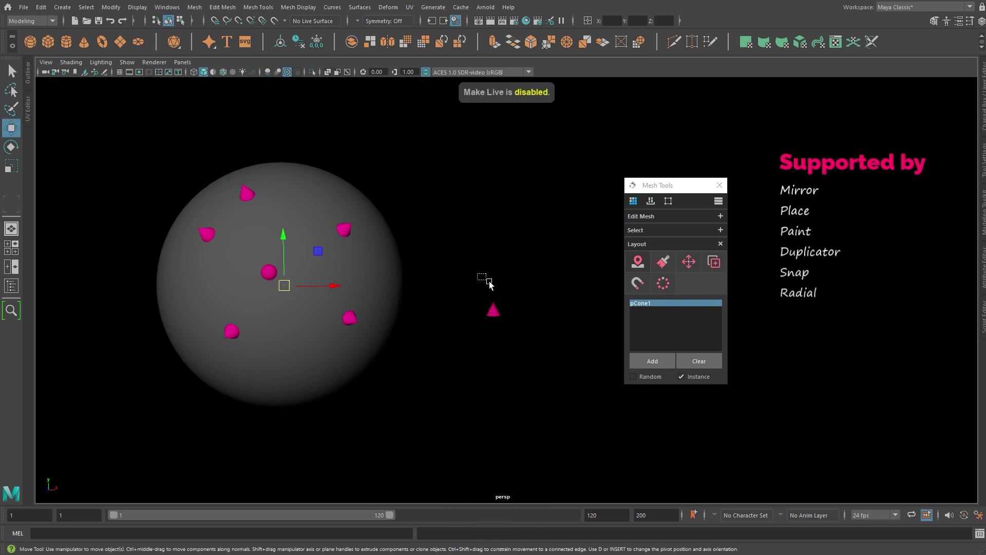
{"action": "left_click", "coordinate": [493, 308]}
{"action": "left_click_drag", "start_coordinate": [493, 303], "coordinate": [494, 252]}
{"action": "left_click_drag", "start_coordinate": [494, 252], "coordinate": [495, 264]}
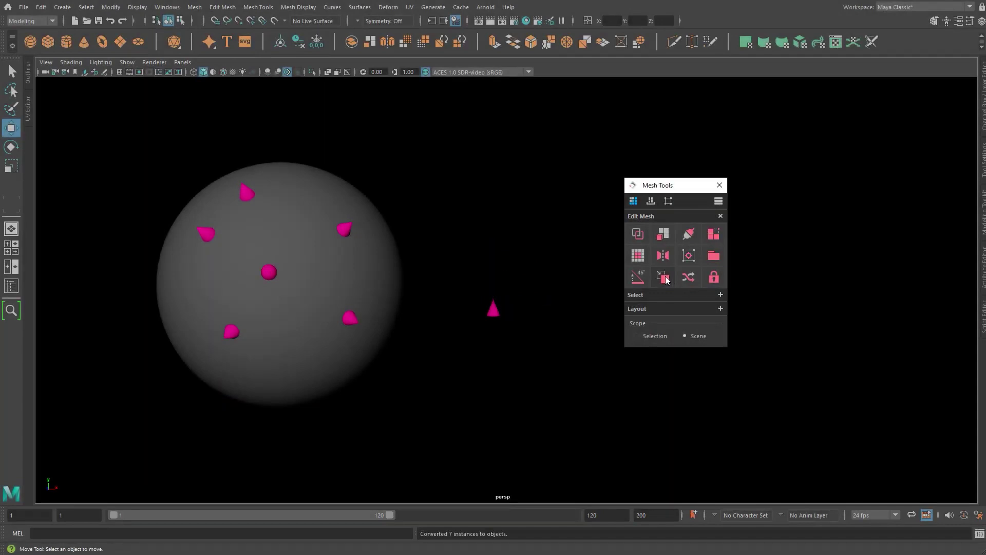
{"action": "right_click_drag", "start_coordinate": [351, 230], "coordinate": [427, 242]}
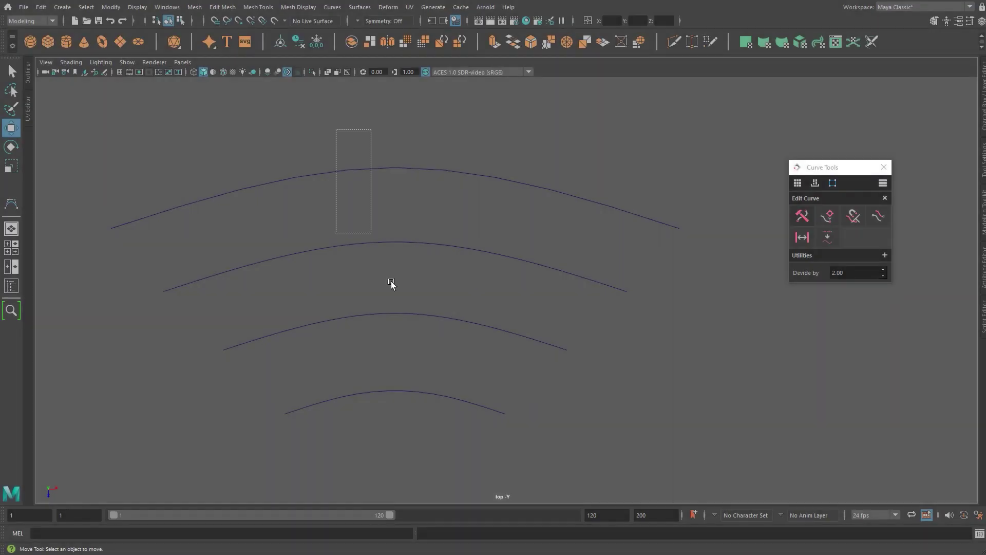
{"action": "key", "text": "F8"}
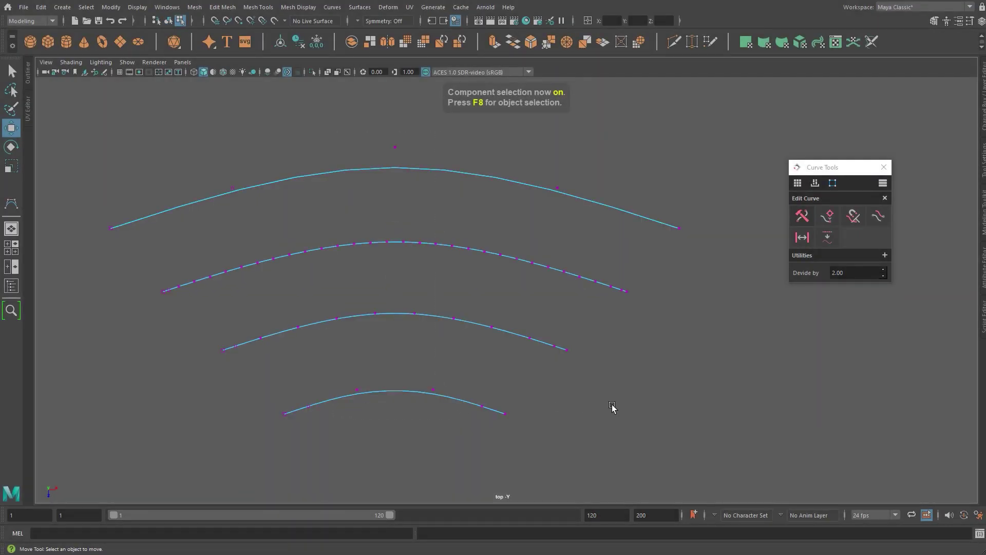
Set Divide by to 1.00 and run the curve edit on all four curves.
{"action": "left_click_drag", "start_coordinate": [853, 272], "coordinate": [826, 273]}
{"action": "type", "text": "1"}
{"action": "key", "text": "Return"}
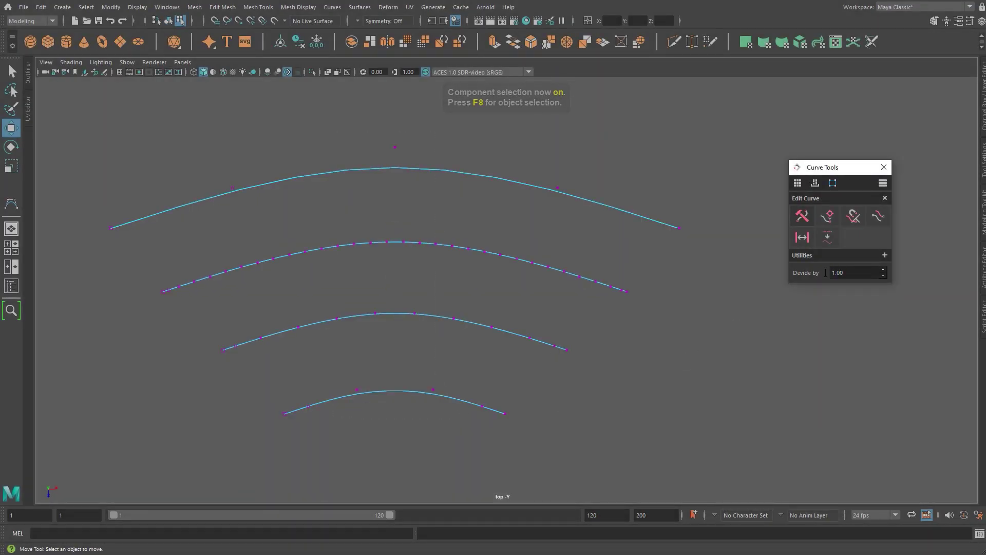
{"action": "right_click_drag", "start_coordinate": [390, 169], "coordinate": [464, 139]}
{"action": "left_click_drag", "start_coordinate": [378, 128], "coordinate": [496, 485]}
{"action": "left_click", "coordinate": [803, 216]}
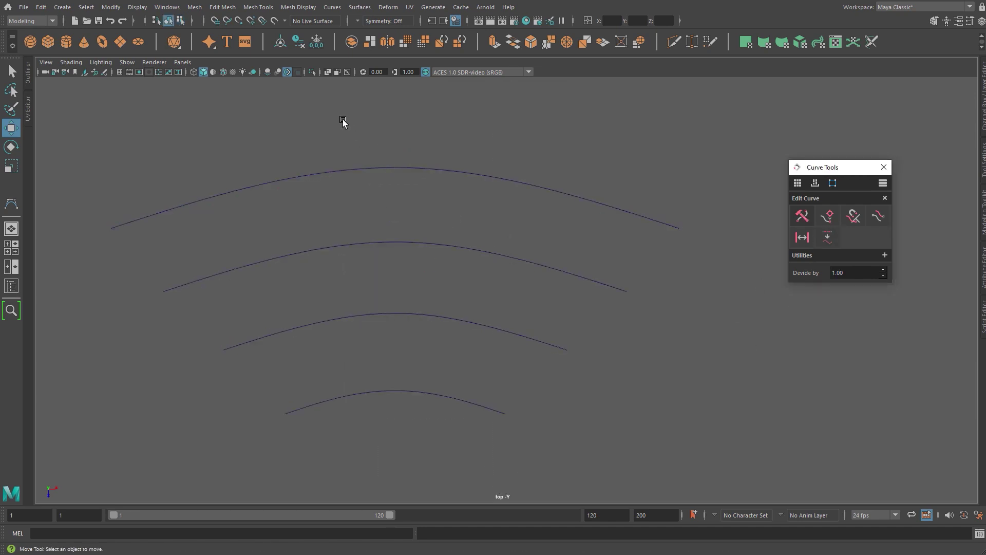
Extend the four curves above the red sphere so they meet its surface.
{"action": "left_click_drag", "start_coordinate": [343, 122], "coordinate": [488, 428]}
{"action": "key", "text": "F8"}
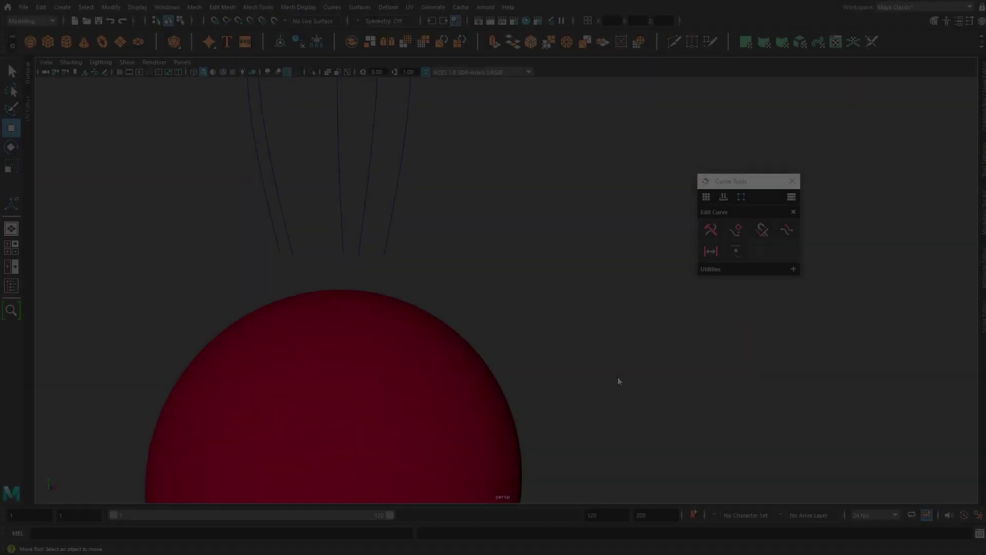
{"action": "left_click_drag", "start_coordinate": [180, 170], "coordinate": [506, 229]}
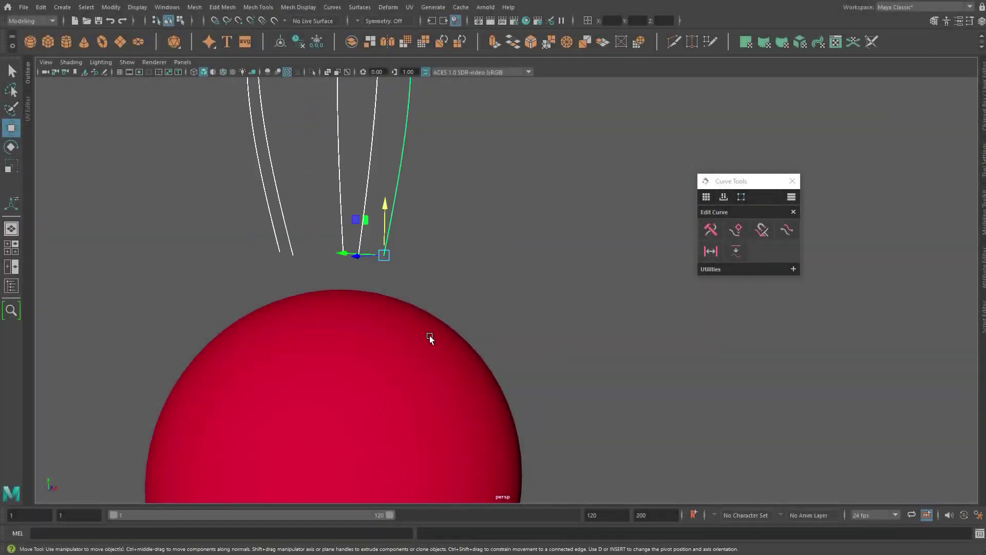
{"action": "left_click", "coordinate": [430, 337], "text": "shift"}
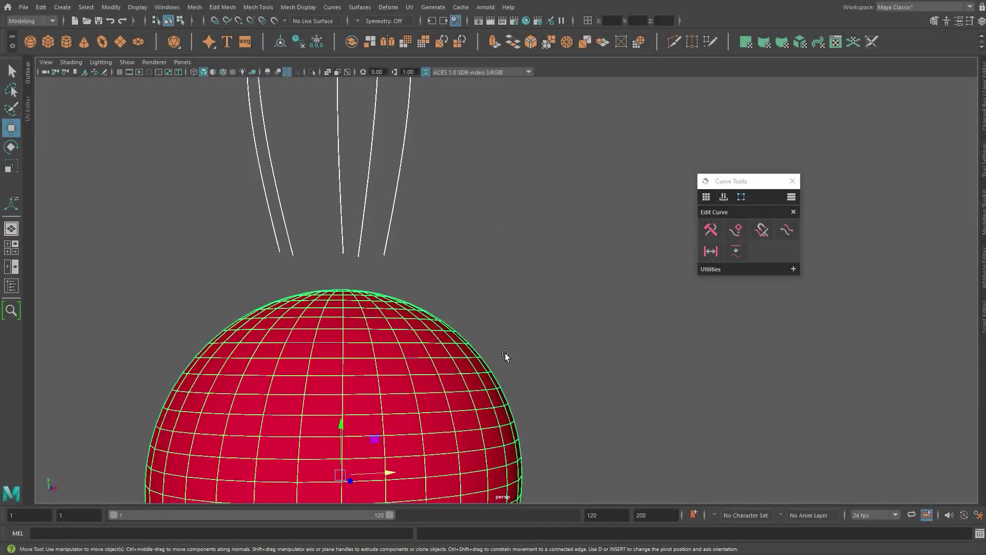
{"action": "left_click", "coordinate": [763, 231]}
{"action": "left_click", "coordinate": [475, 279]}
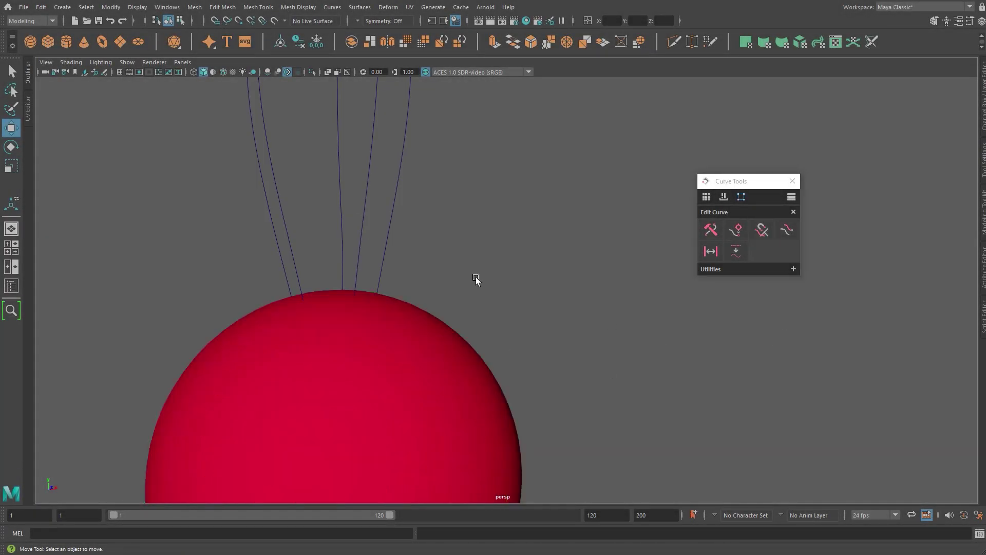
{"action": "mouse_move", "coordinate": [475, 279]}
{"action": "left_mouse_down", "text": "alt"}
{"action": "mouse_move", "coordinate": [471, 315]}
{"action": "mouse_move", "coordinate": [469, 266]}
{"action": "left_mouse_up", "text": "alt"}
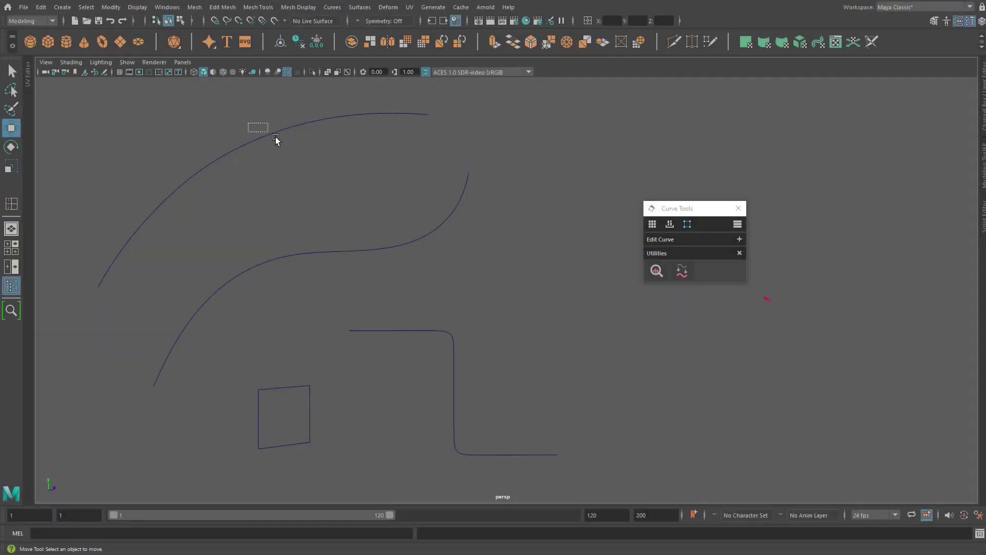
Convert the arc, S-curve, L-curve and square into a cable, rope, pipe and box frame.
{"action": "left_click", "coordinate": [682, 270]}
{"action": "left_click", "coordinate": [682, 270], "text": "alt"}
{"action": "left_click", "coordinate": [454, 390]}
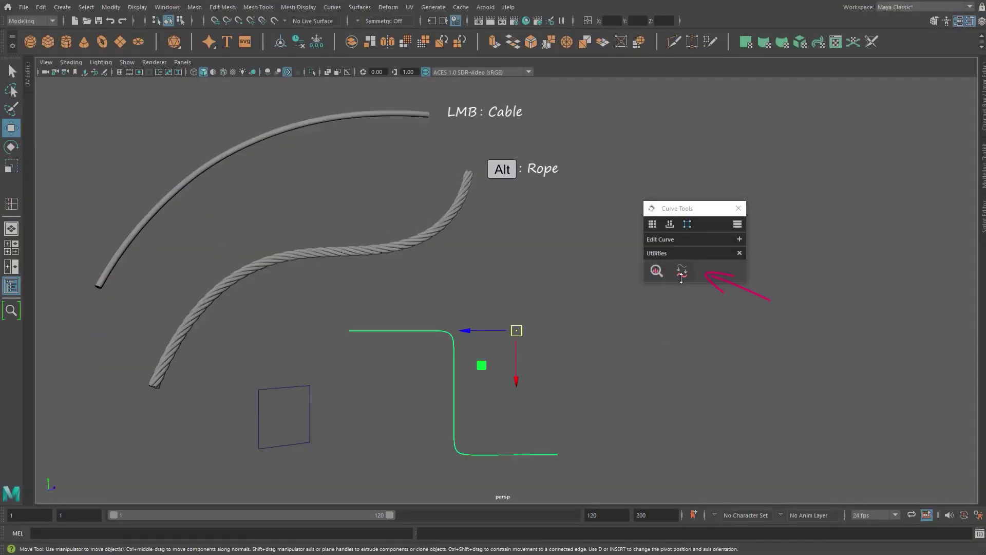
{"action": "left_click", "coordinate": [682, 270], "text": "ctrl"}
{"action": "left_click", "coordinate": [283, 387]}
{"action": "left_click", "coordinate": [682, 271], "text": "shift"}
{"action": "left_click", "coordinate": [315, 400]}
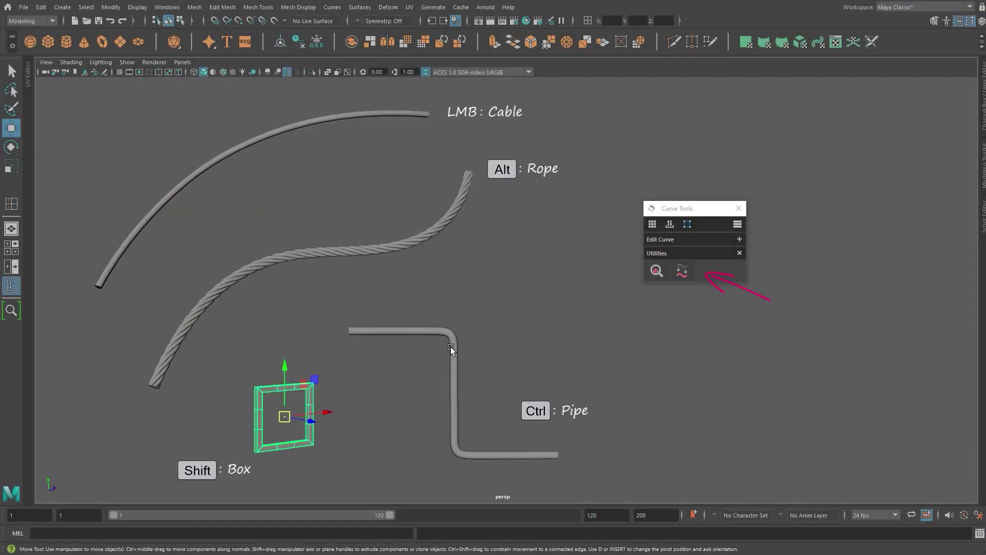
{"action": "left_click", "coordinate": [453, 347]}
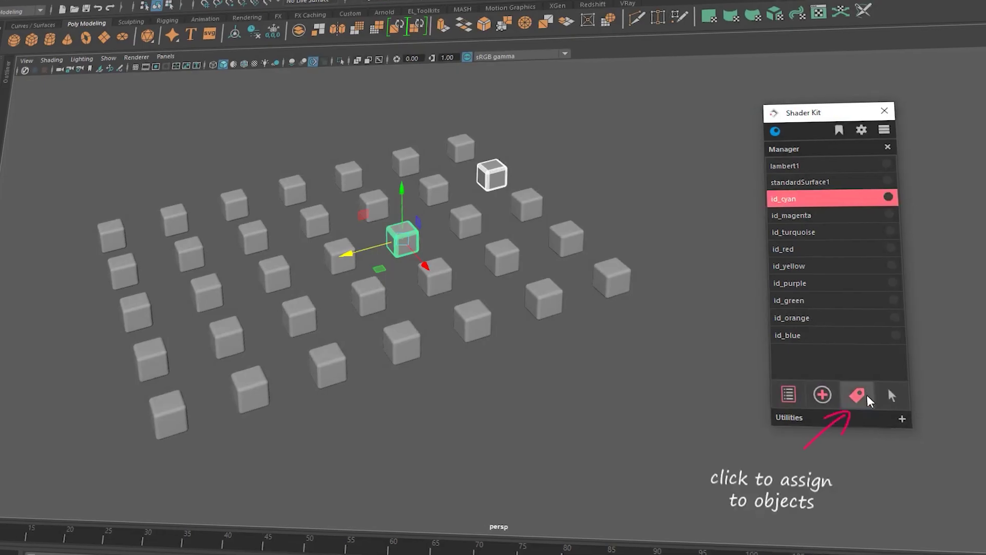
Assign ID shaders to a group of grey cubes and a group of grey spheres.
{"action": "left_click_drag", "start_coordinate": [201, 265], "coordinate": [329, 359]}
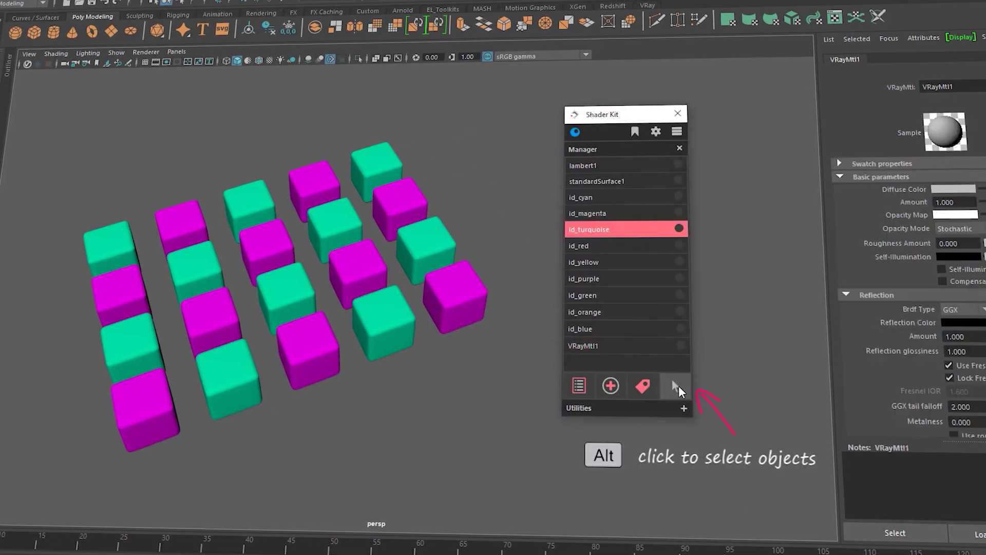
{"action": "left_click", "coordinate": [679, 385], "text": "alt"}
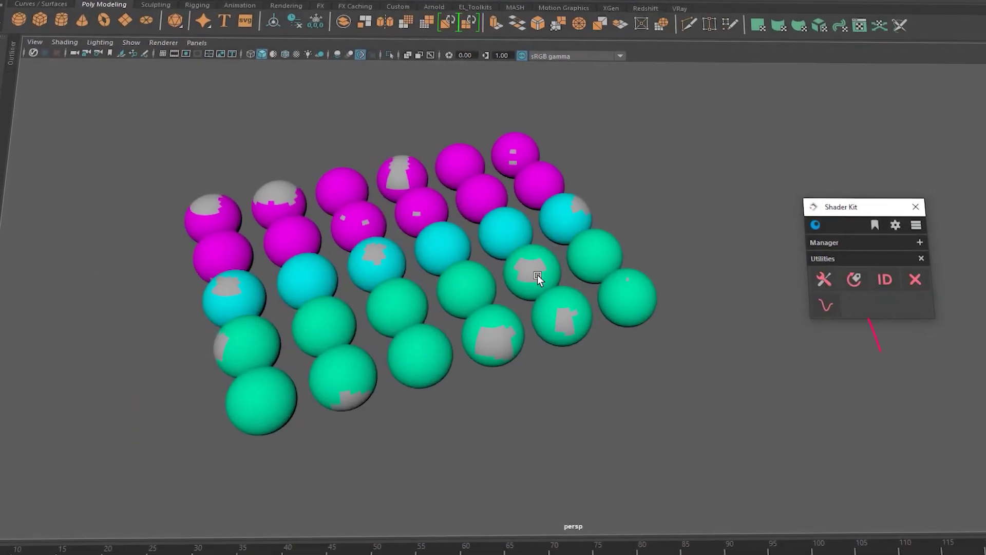
{"action": "left_click", "coordinate": [848, 280], "text": "alt"}
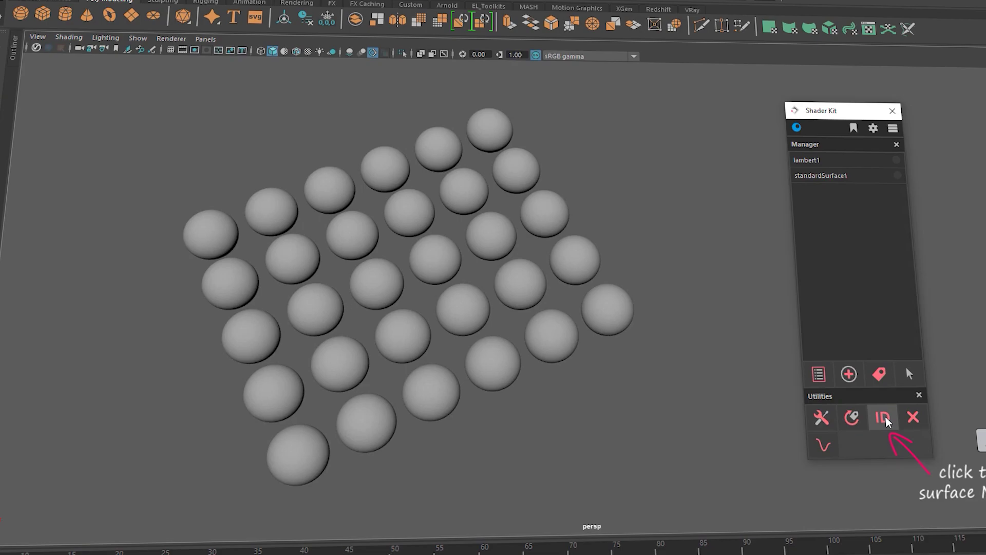
{"action": "left_click_drag", "start_coordinate": [192, 71], "coordinate": [638, 473]}
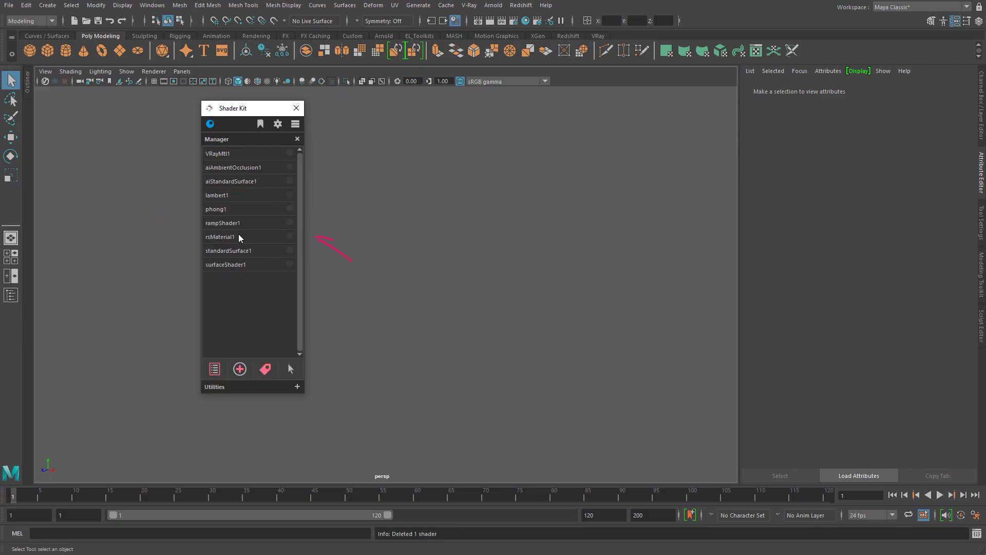
Rename the rsMaterial1 shader to redshiftMat.
{"action": "double_click", "coordinate": [233, 237]}
{"action": "type", "text": "redshiftM"}
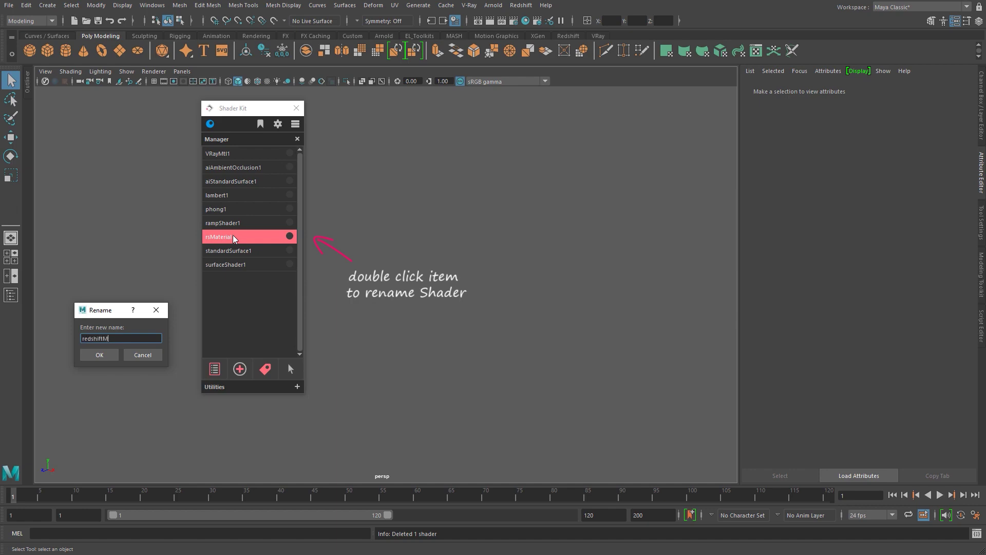
{"action": "type", "text": "at"}
{"action": "left_click", "coordinate": [99, 355]}
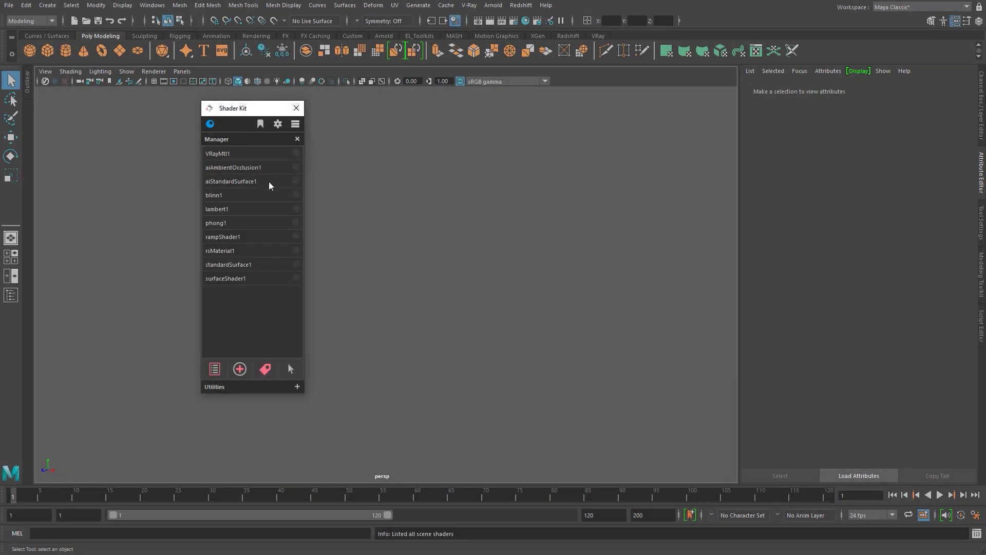
{"action": "left_click", "coordinate": [295, 195]}
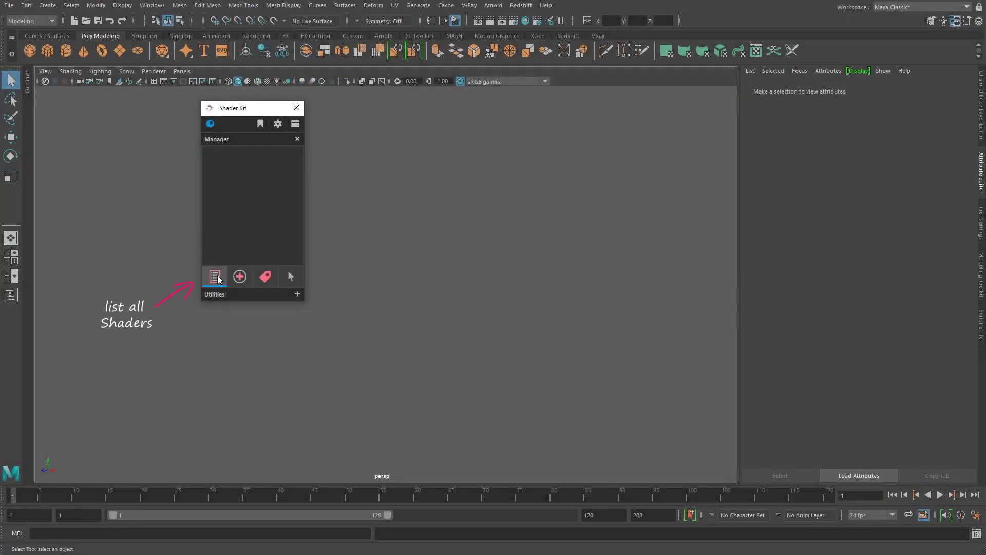
List all shaders, reorder rampShader1, lambert1 and phong1, then apply and clear a 'Surface' filter.
{"action": "left_click", "coordinate": [218, 278]}
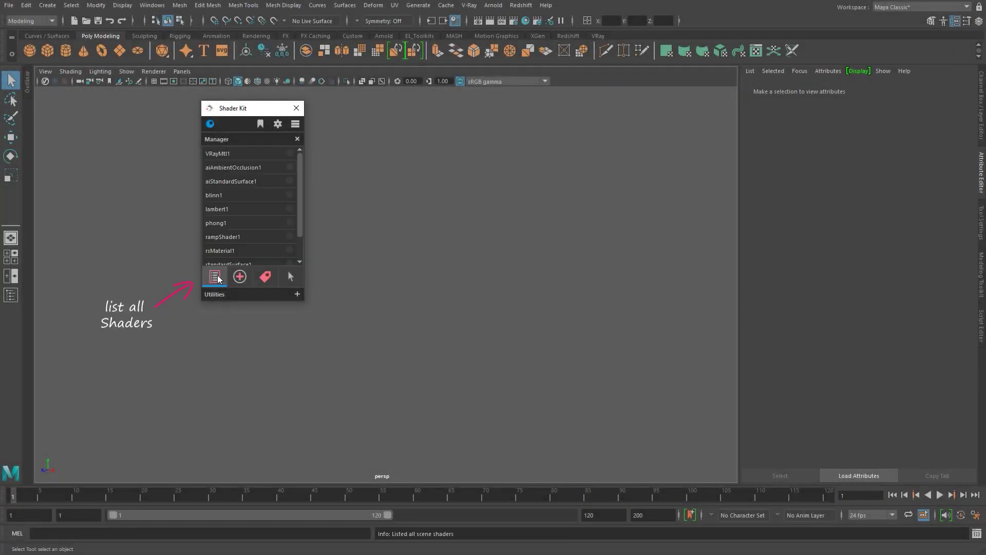
{"action": "left_click", "coordinate": [245, 139], "text": "alt"}
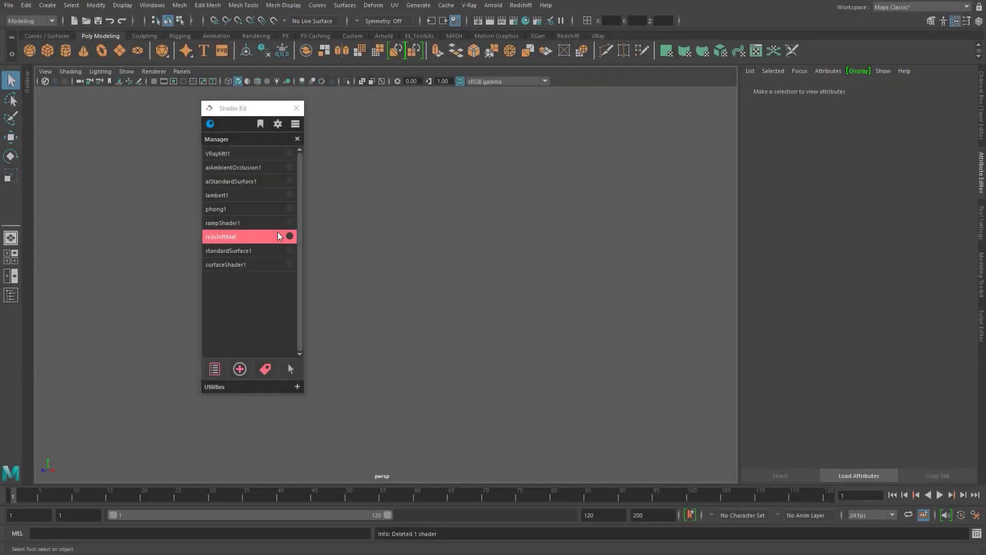
{"action": "key", "text": "Up"}
{"action": "key", "text": "Up"}
{"action": "key", "text": "Up"}
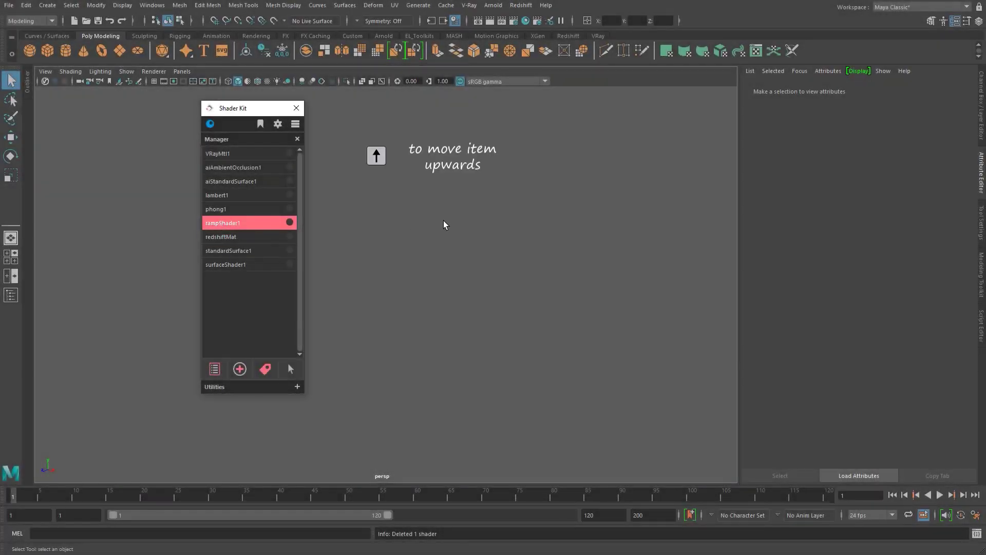
{"action": "left_click", "coordinate": [217, 208]}
{"action": "left_click", "coordinate": [216, 221], "text": "shift"}
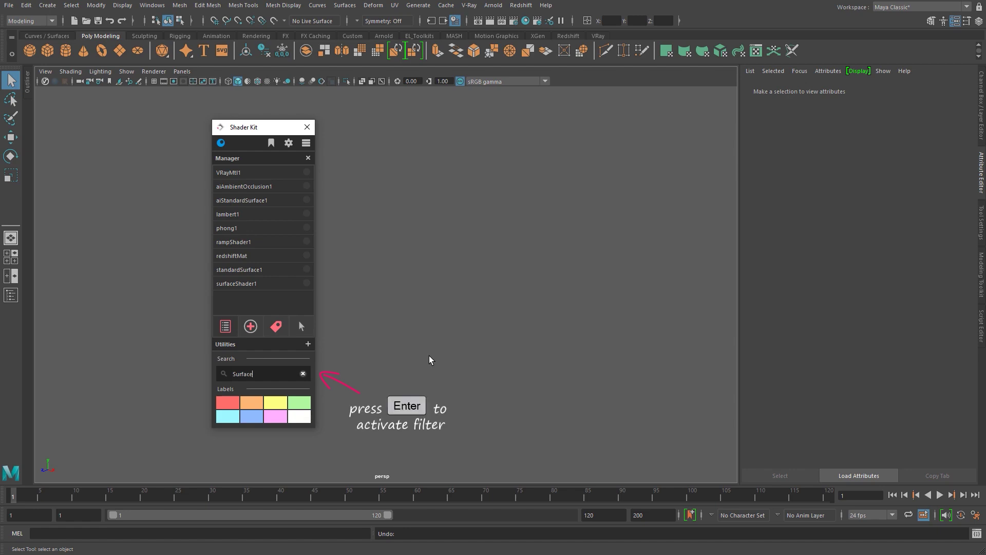
{"action": "key", "text": "Return"}
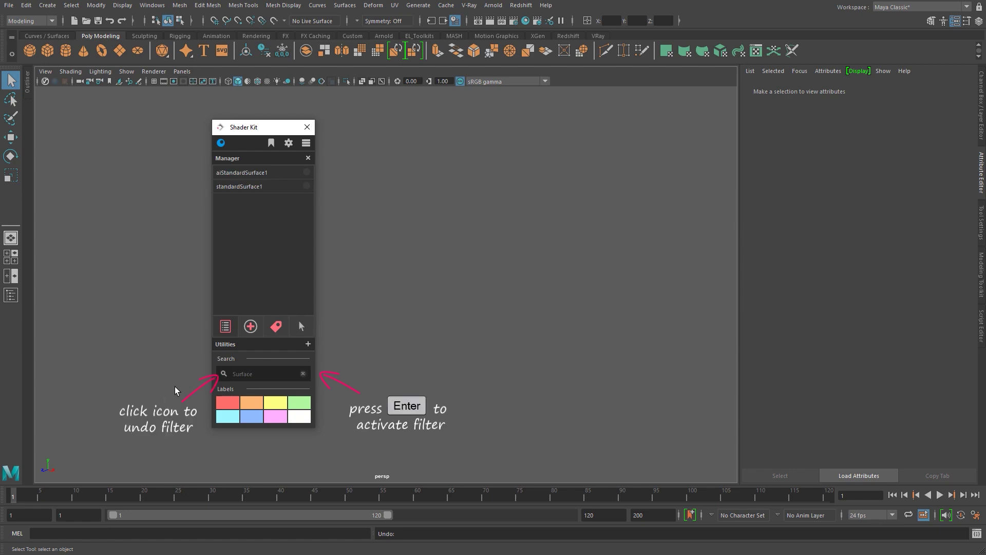
{"action": "left_click", "coordinate": [222, 372]}
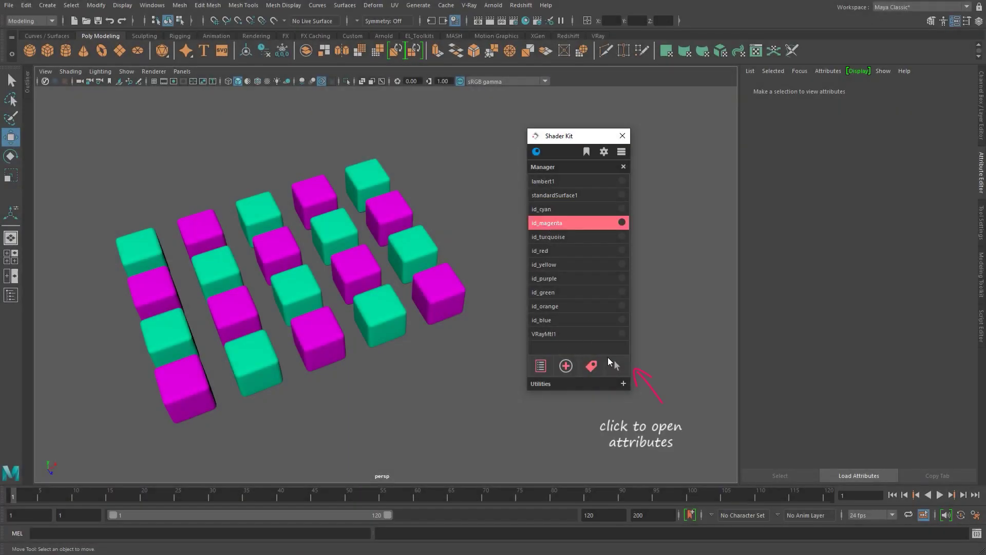
Load the attributes of the id_magenta and VRayMtl1 shaders.
{"action": "left_click", "coordinate": [616, 362]}
{"action": "left_click", "coordinate": [563, 333]}
{"action": "left_click", "coordinate": [617, 364]}
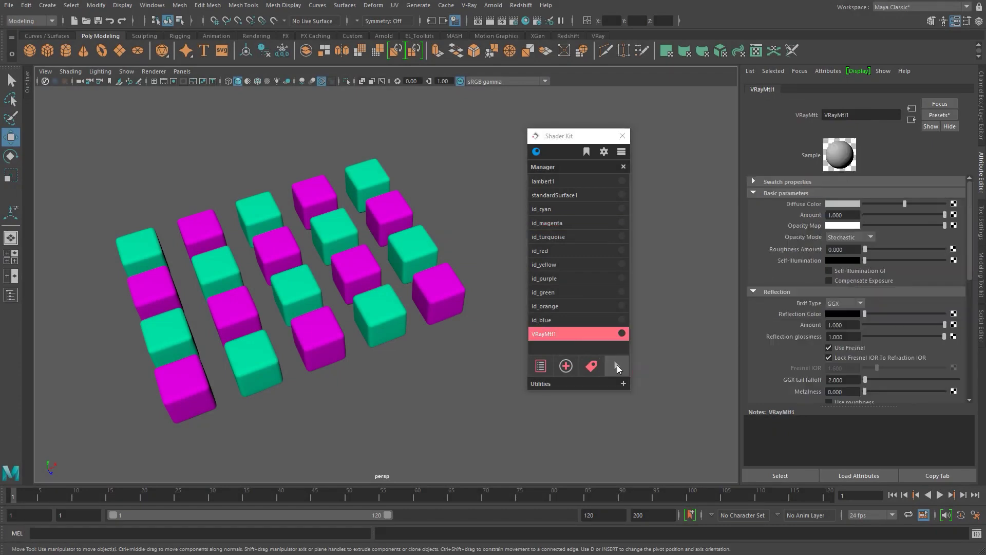
Select all cubes using id_turquoise, then those sharing the reference cube's shader.
{"action": "left_click", "coordinate": [560, 237]}
{"action": "left_click", "coordinate": [618, 365], "text": "alt"}
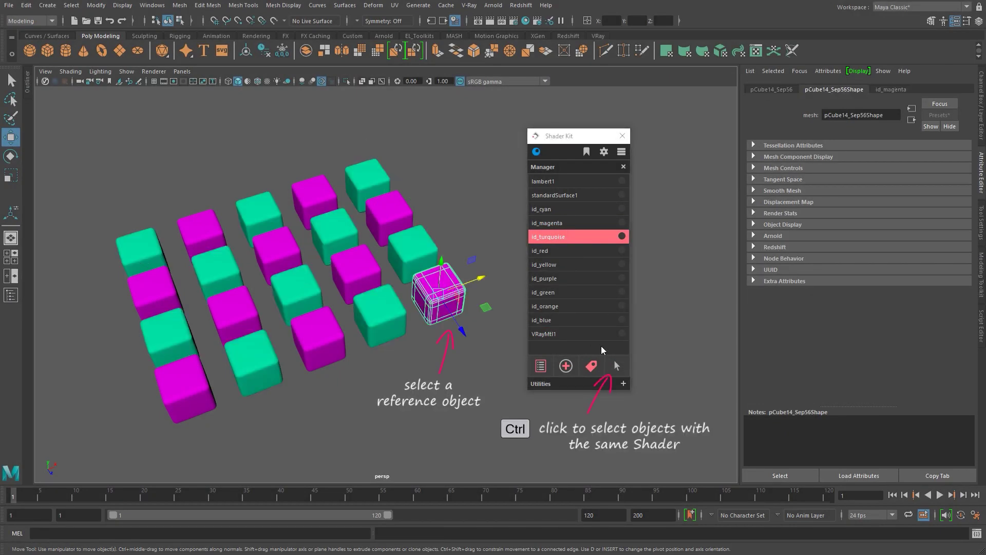
{"action": "left_click", "coordinate": [619, 365], "text": "ctrl"}
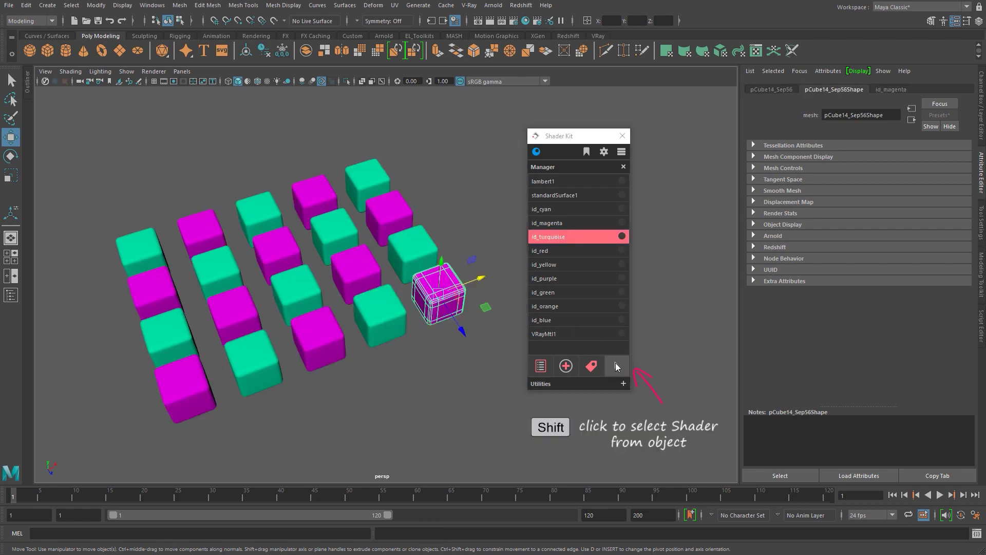
{"action": "left_click", "coordinate": [615, 363], "text": "shift"}
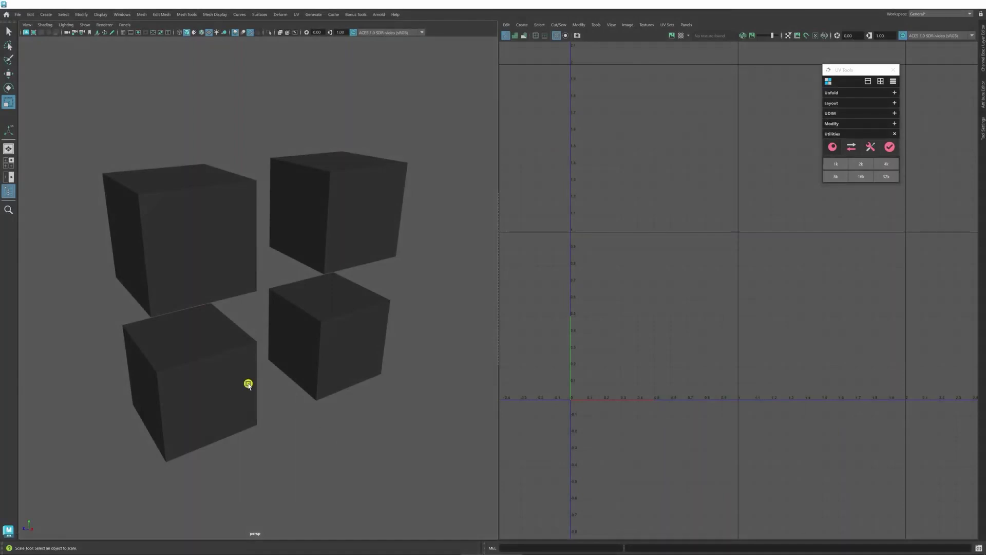
Give the lower cubes a checker shader and upper cubes direction arrows, at 2k then 4k.
{"action": "left_click", "coordinate": [248, 384]}
{"action": "left_click", "coordinate": [323, 336], "text": "shift"}
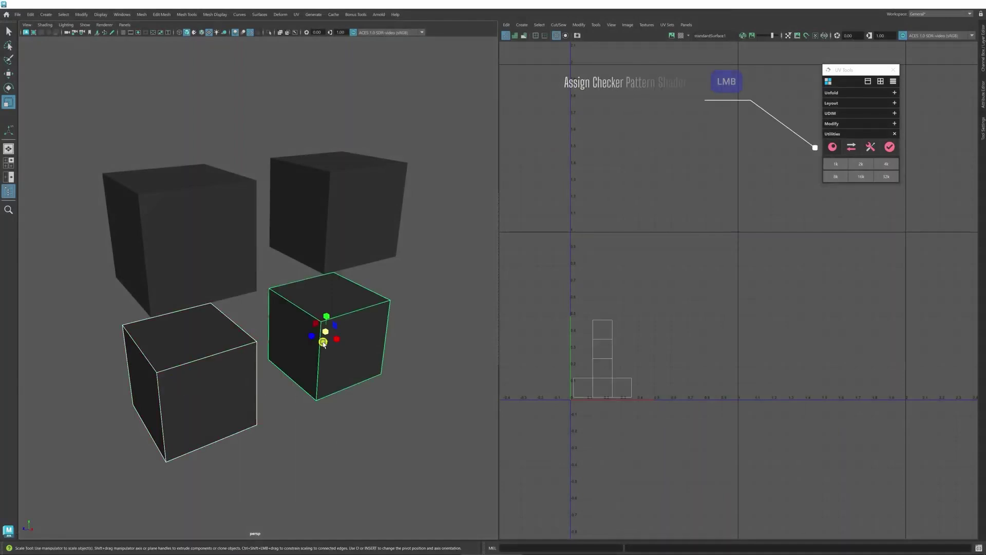
{"action": "left_click", "coordinate": [832, 147]}
{"action": "left_click", "coordinate": [170, 237]}
{"action": "left_click", "coordinate": [331, 201], "text": "shift"}
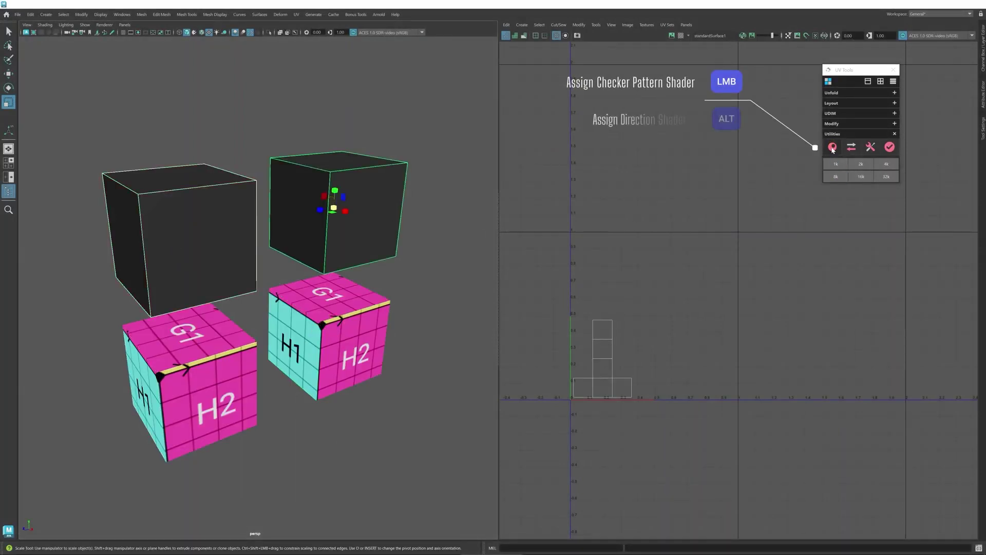
{"action": "left_click", "coordinate": [832, 147], "text": "alt"}
{"action": "left_click", "coordinate": [864, 165]}
{"action": "left_click", "coordinate": [886, 165]}
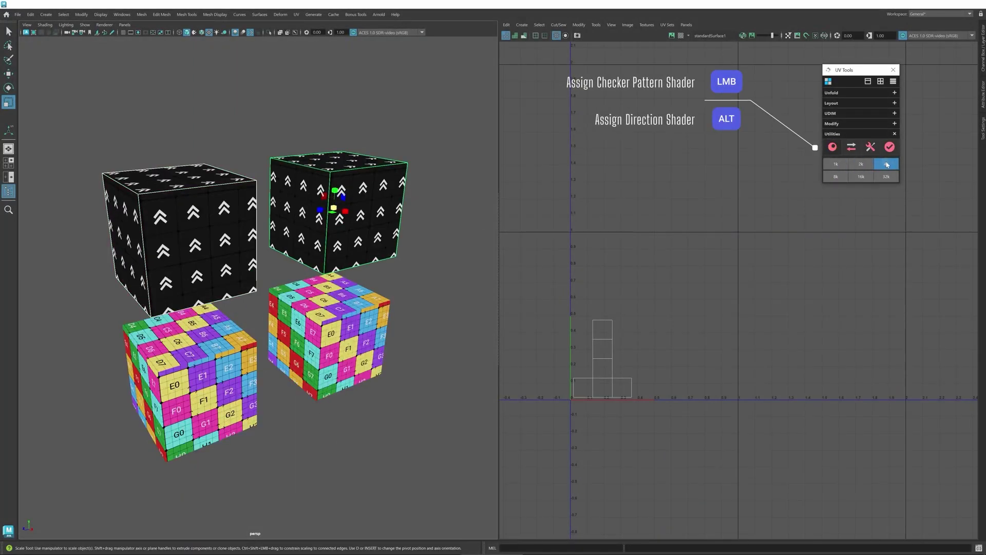
Replace the name Cover with 'Sight', counting position from the end, then pack the UV shells.
{"action": "left_click", "coordinate": [867, 81]}
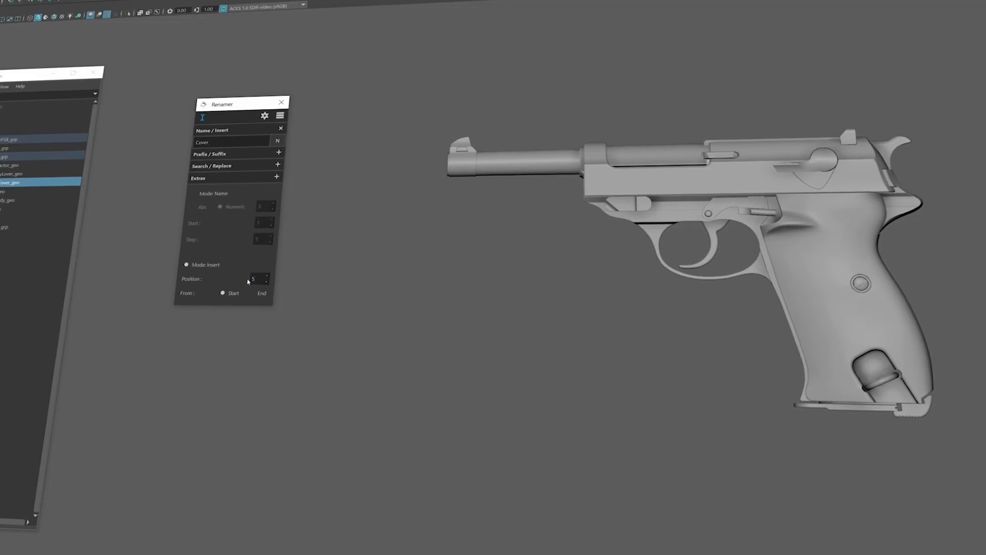
{"action": "left_click", "coordinate": [267, 293]}
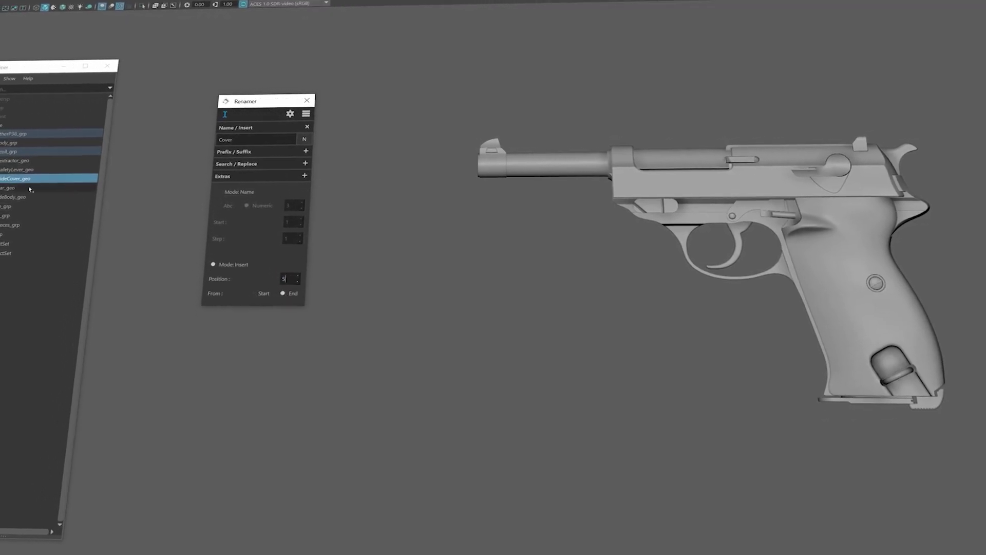
{"action": "left_click_drag", "start_coordinate": [221, 141], "coordinate": [199, 140]}
{"action": "type", "text": "Sight"}
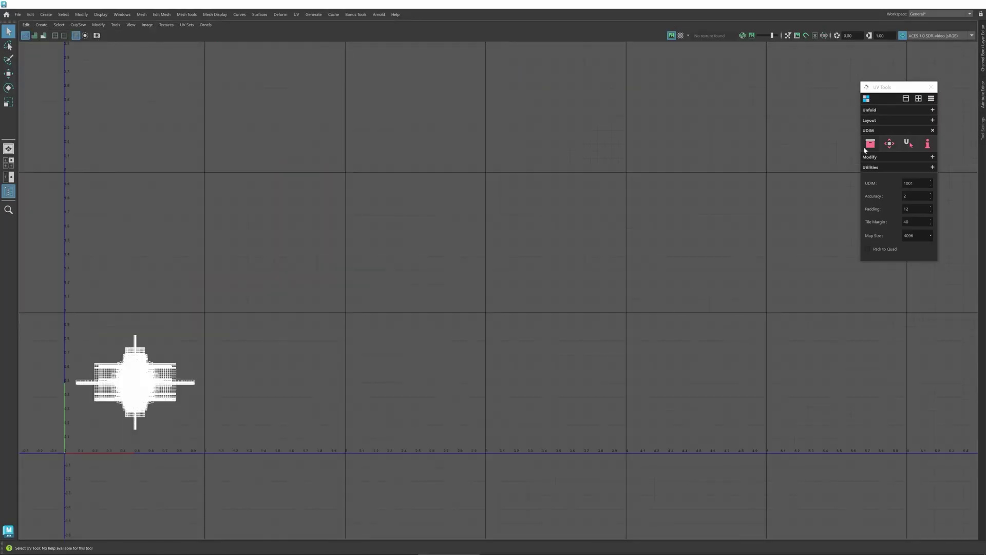
{"action": "left_click", "coordinate": [868, 146]}
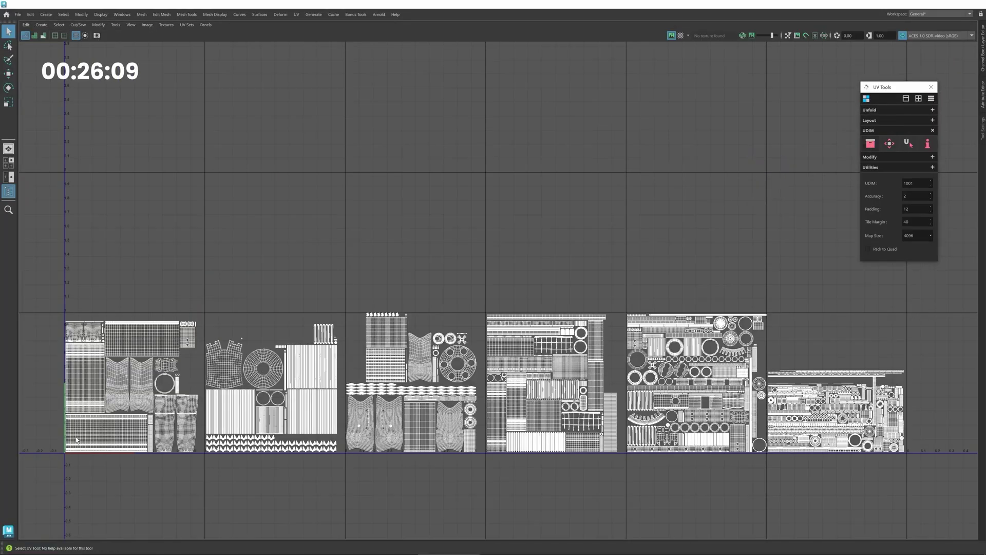
{"action": "scroll", "coordinate": [810, 353], "scroll_direction": "up", "scroll_amount": 5}
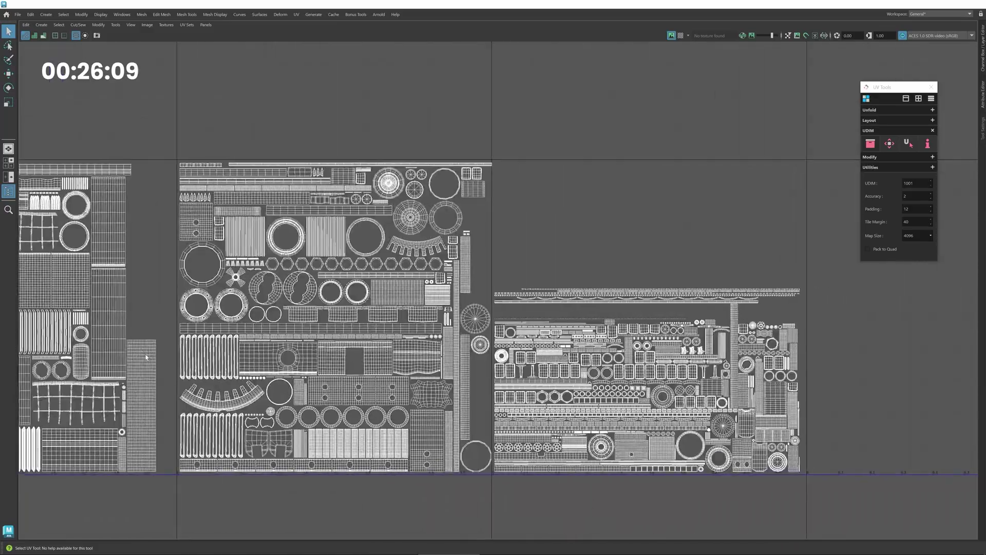